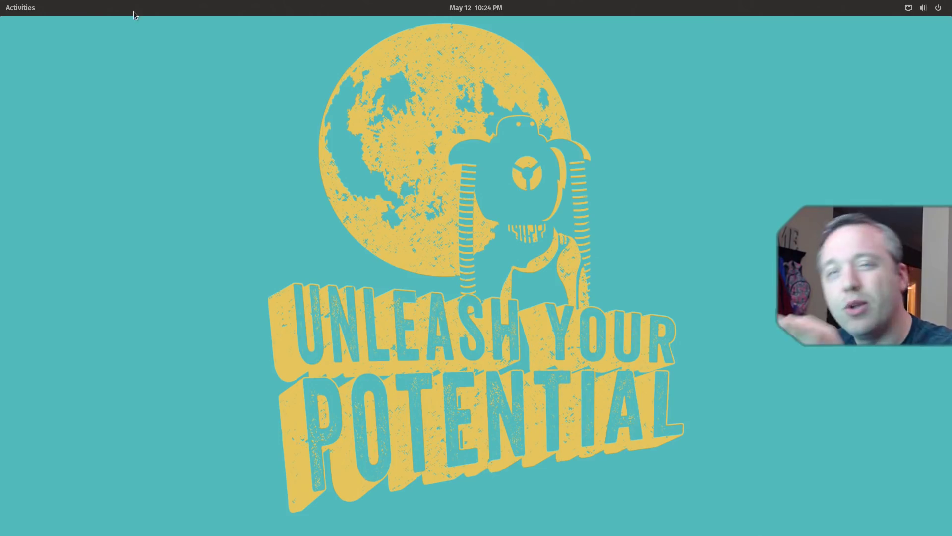
# - In a terminal, run sudo apt install kubuntu-desktop and accept the 958 new packages
pyautogui.click(13, 9)
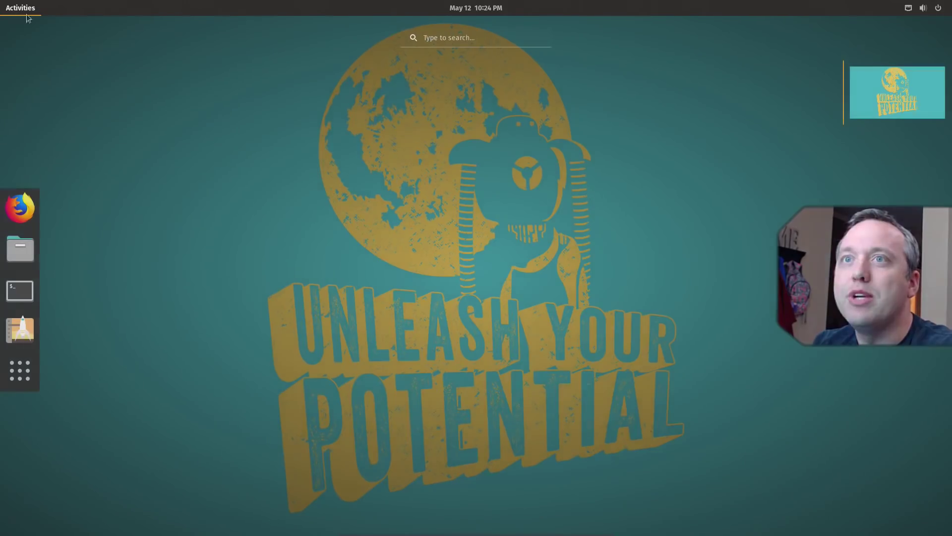
pyautogui.click(22, 294)
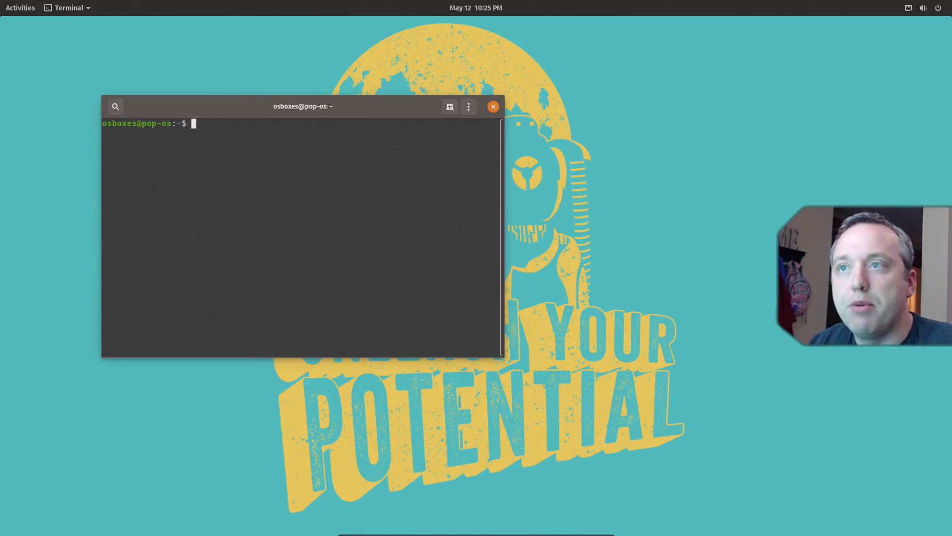
pyautogui.write('sudo')
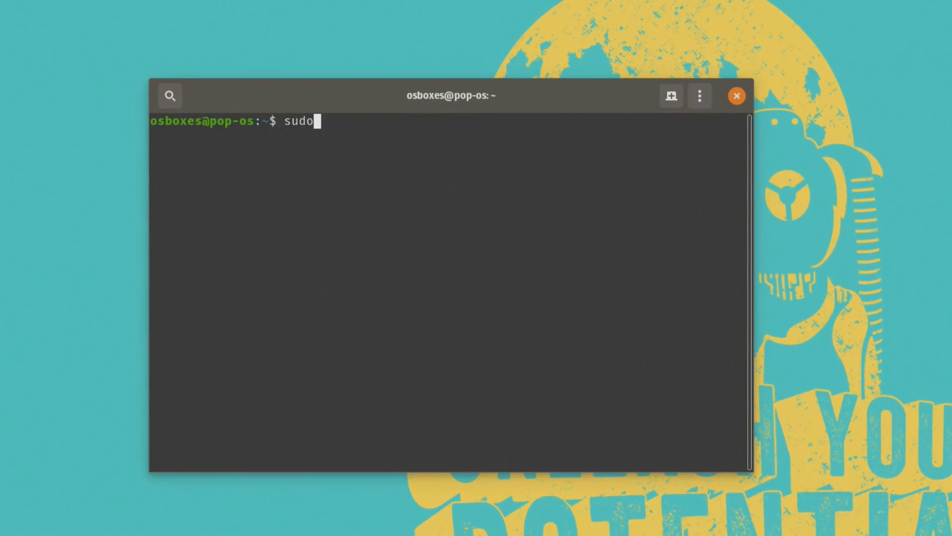
pyautogui.write(' apt install ')
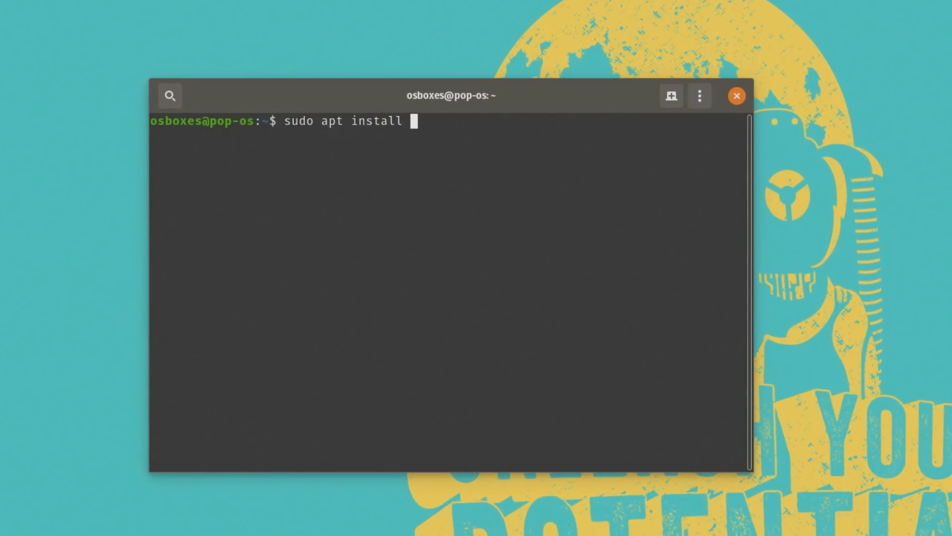
pyautogui.write('kubuntu-de')
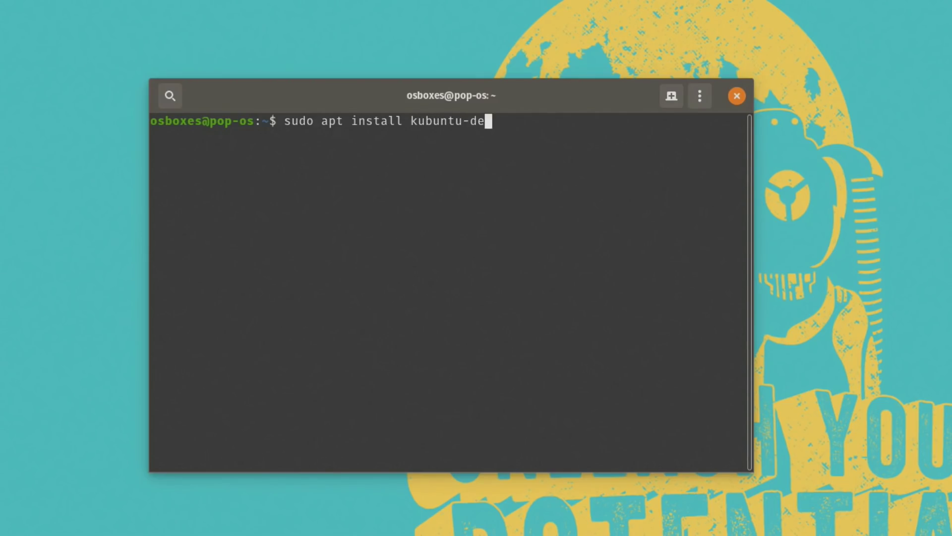
pyautogui.write('sktop')
pyautogui.press('Return')
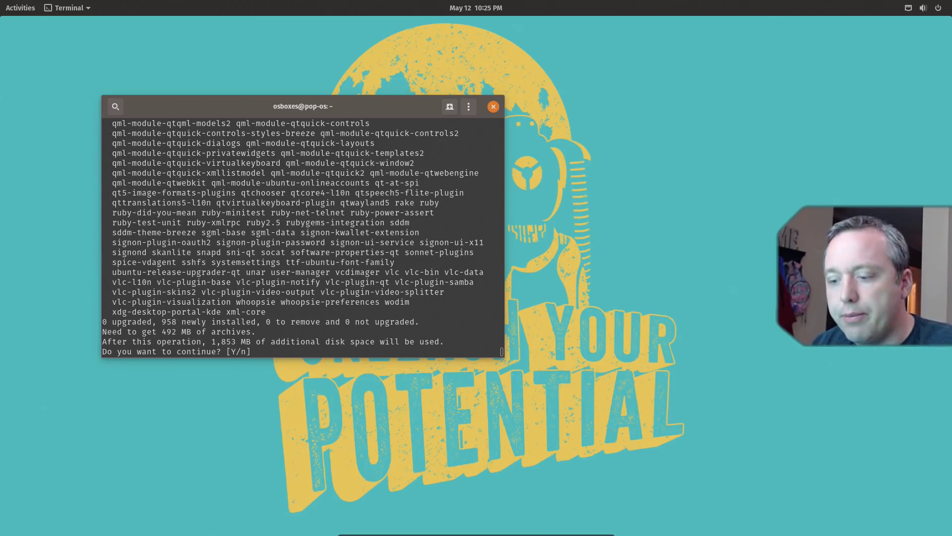
pyautogui.write('Y')
pyautogui.press('Return')
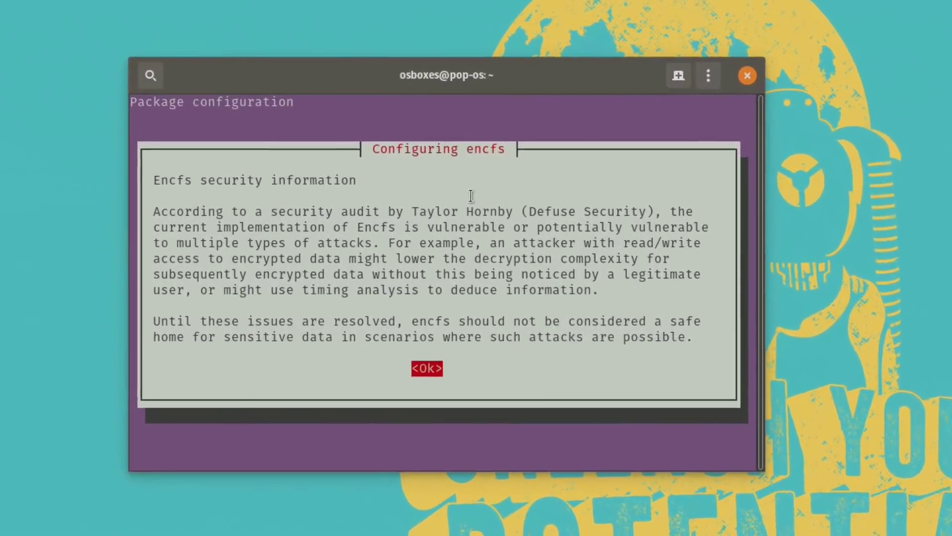
# - Acknowledge the encfs and display-manager notices and keep gdm3 as the default display manager
pyautogui.press('Return')
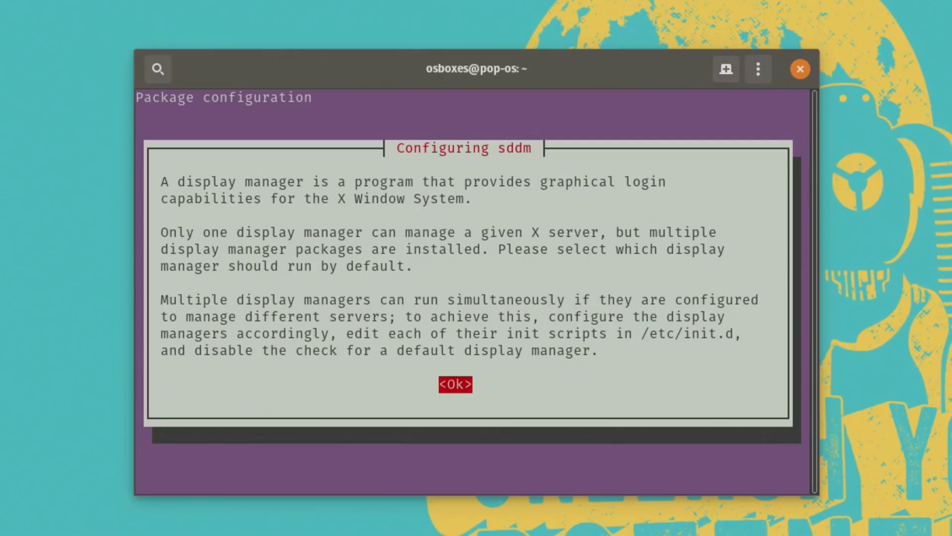
pyautogui.press('Return')
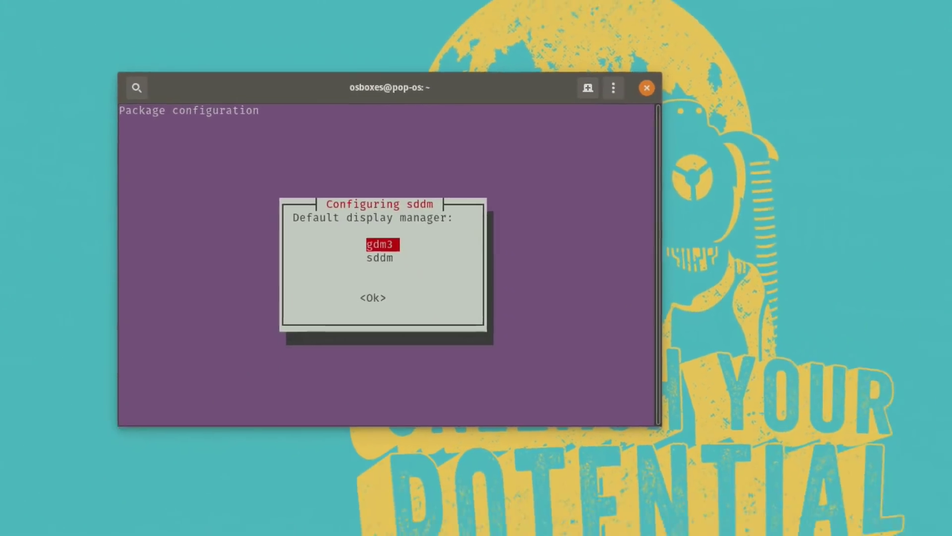
pyautogui.press('Return')
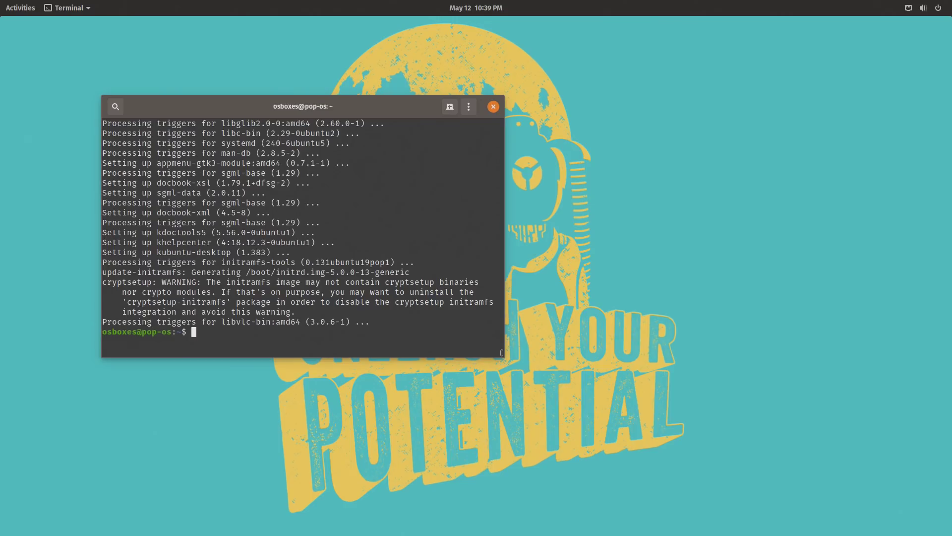
# - Bring up the power-off options from the top-right system menu to restart
pyautogui.click(939, 9)
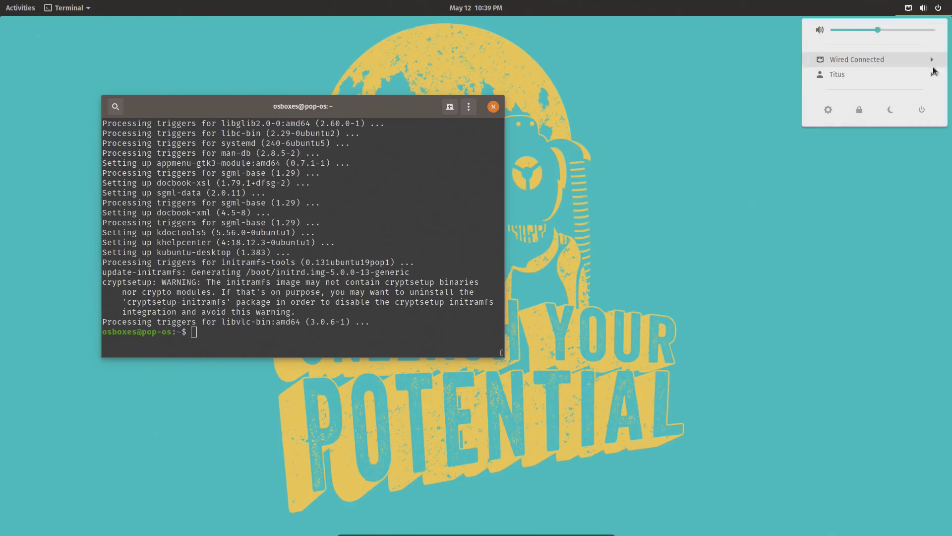
pyautogui.click(922, 111)
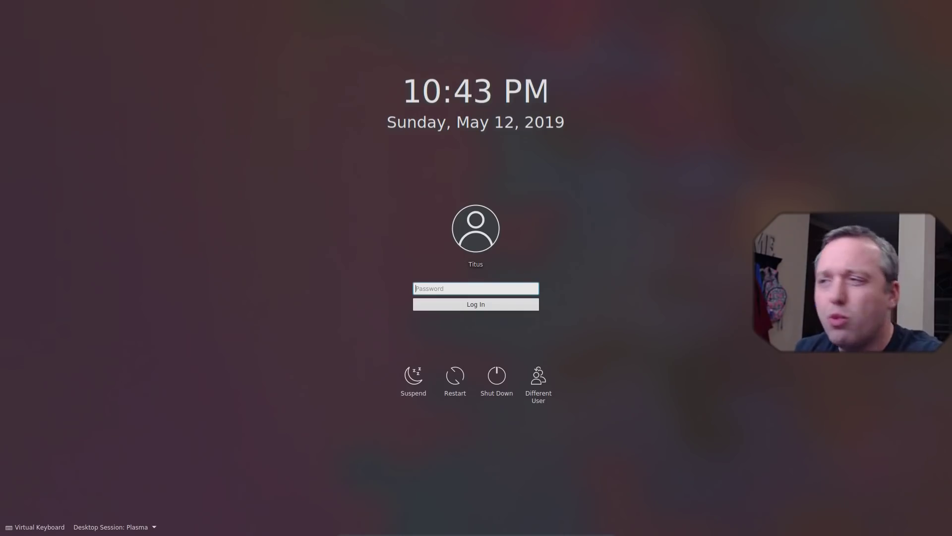
# - Log in to Plasma with the account password and peek at the system tray's hidden items
pyautogui.write('********')
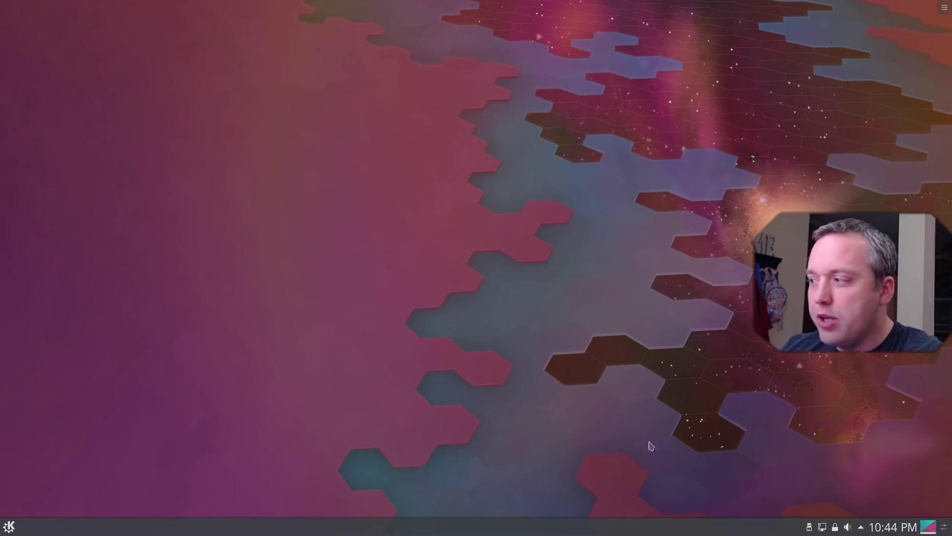
pyautogui.click(862, 527)
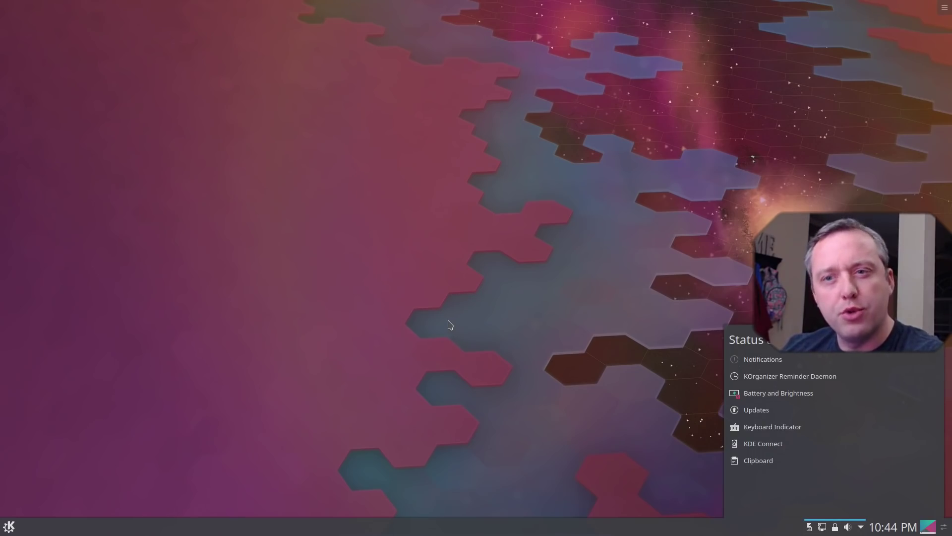
pyautogui.click(435, 328)
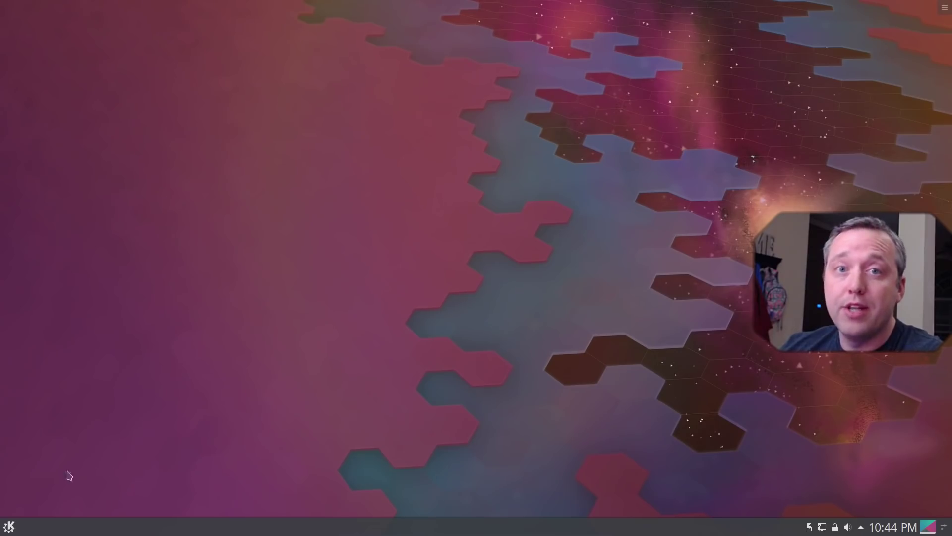
# - Switch the panel launcher to the cascading Application Menu widget
pyautogui.press('super')
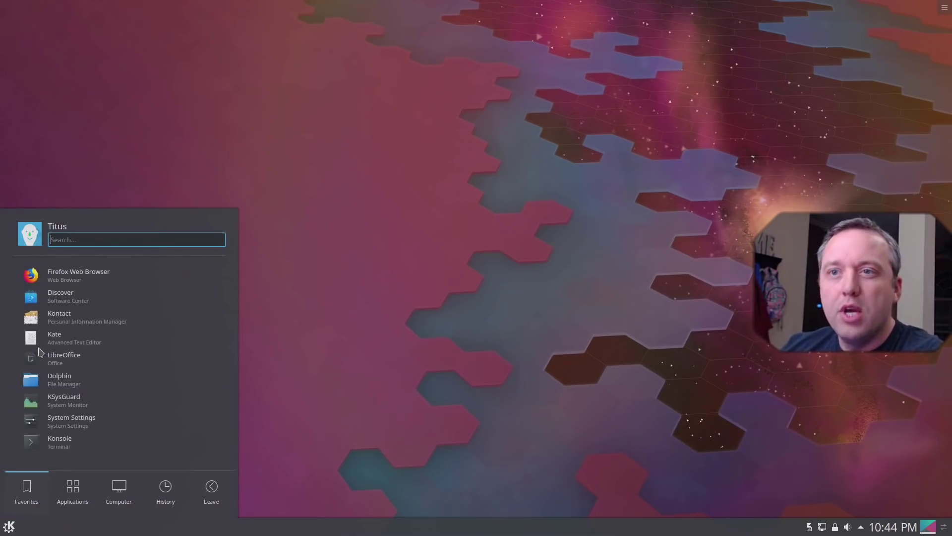
pyautogui.moveTo(110, 499)
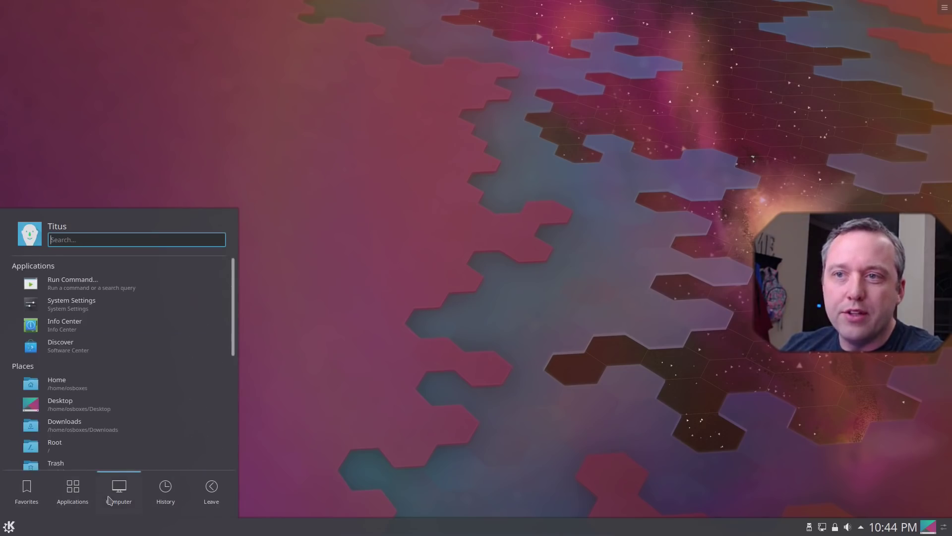
pyautogui.moveTo(171, 493)
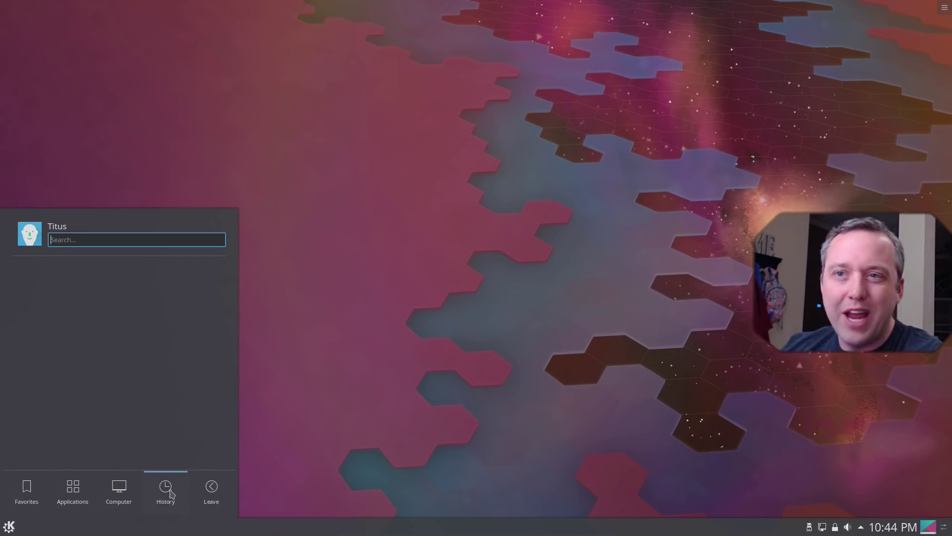
pyautogui.moveTo(30, 499)
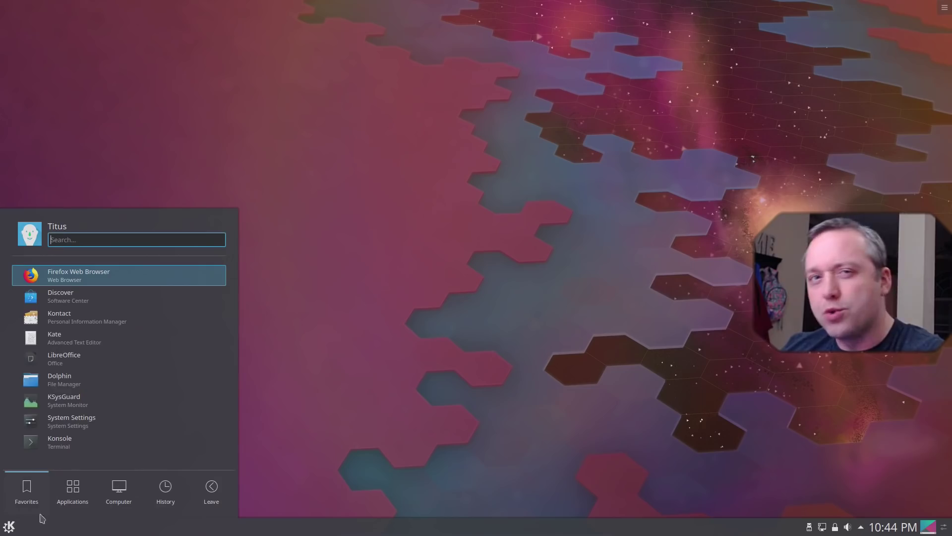
pyautogui.moveTo(63, 505)
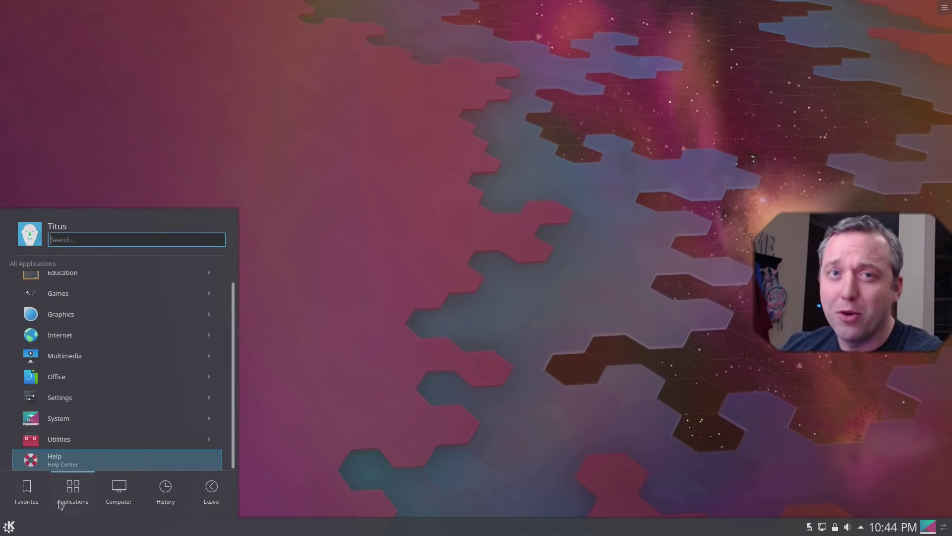
pyautogui.rightClick(10, 525)
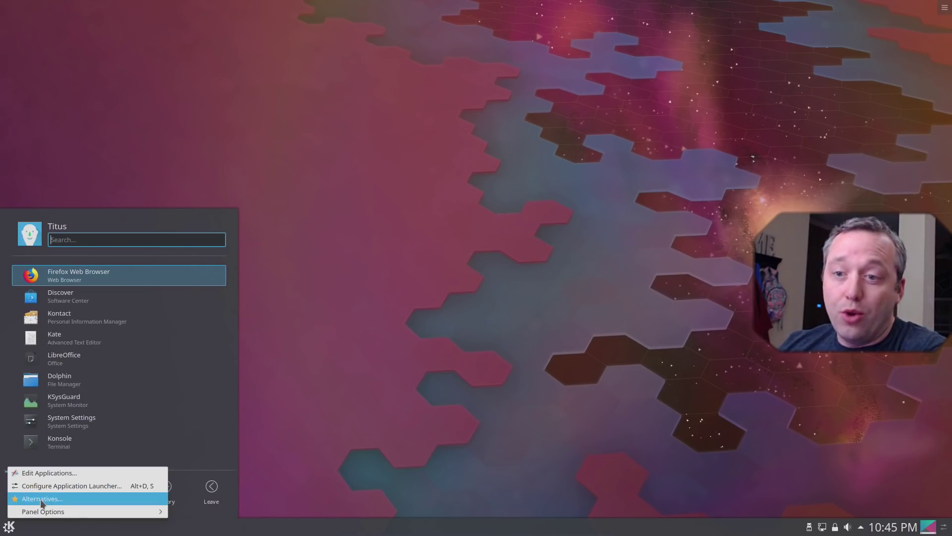
pyautogui.click(42, 499)
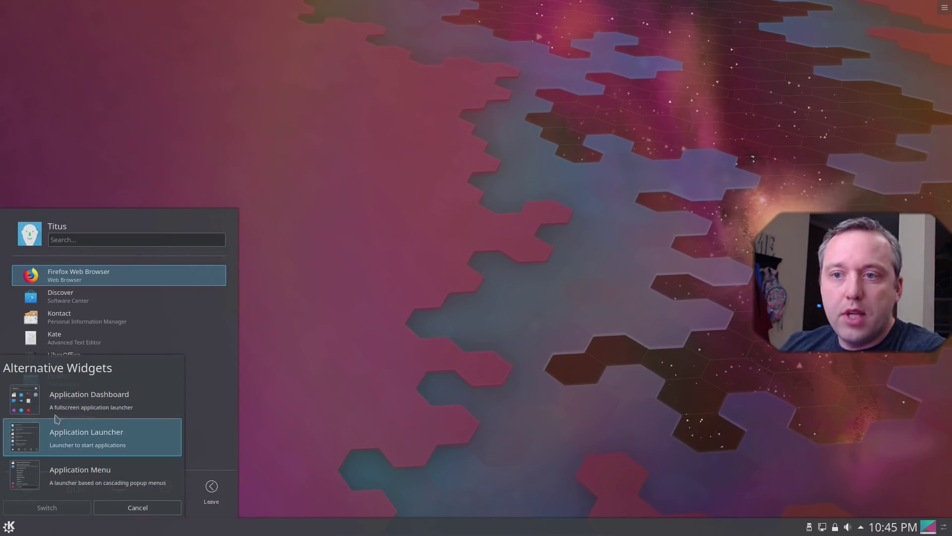
pyautogui.click(36, 482)
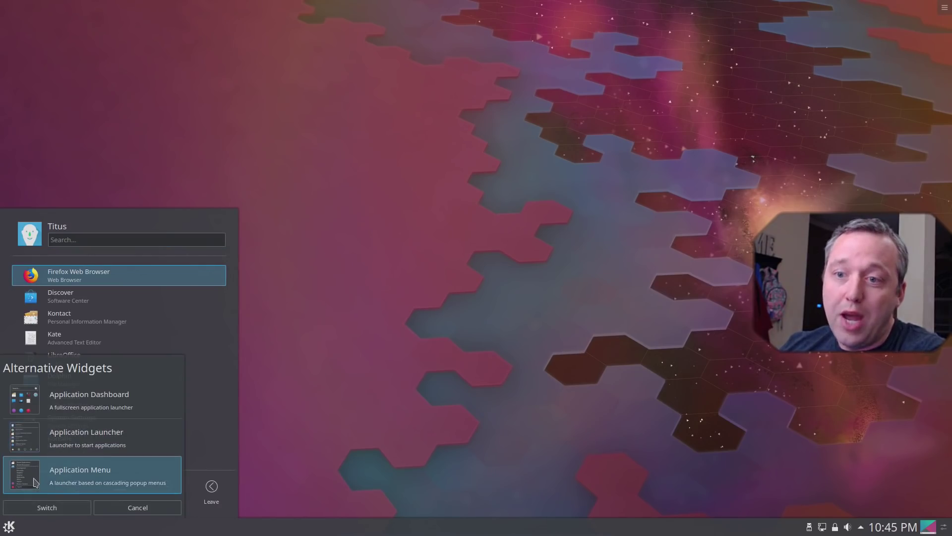
pyautogui.click(70, 508)
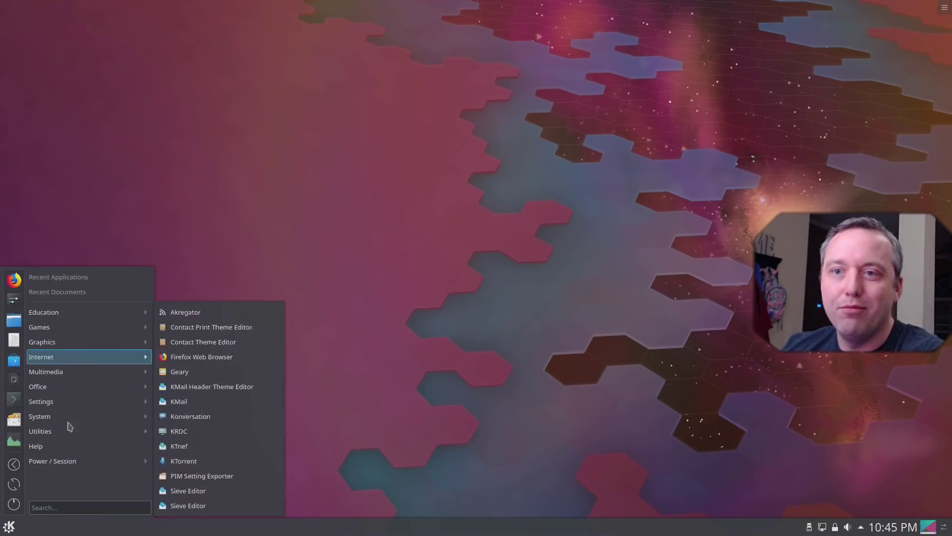
# - Remove Discover and LibreOffice from the launcher favourites
pyautogui.moveTo(86, 361)
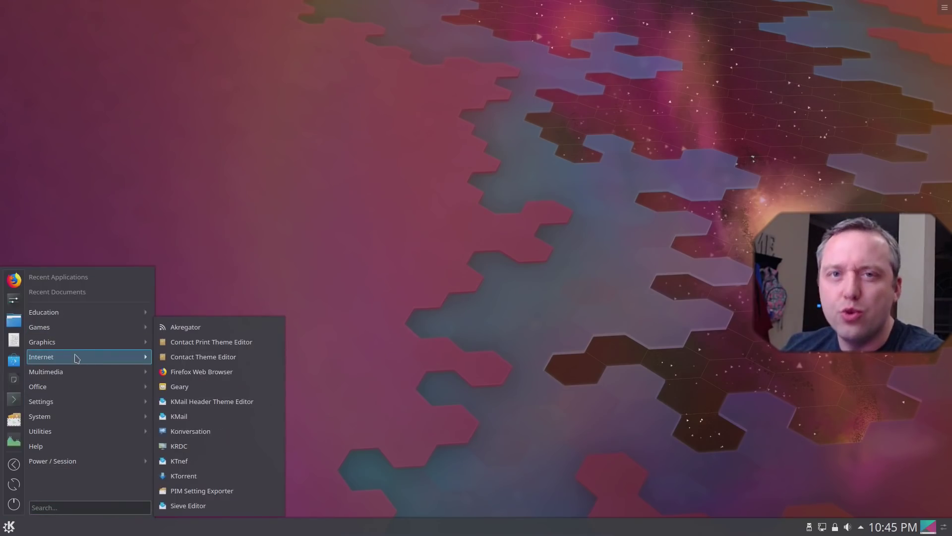
pyautogui.moveTo(90, 313)
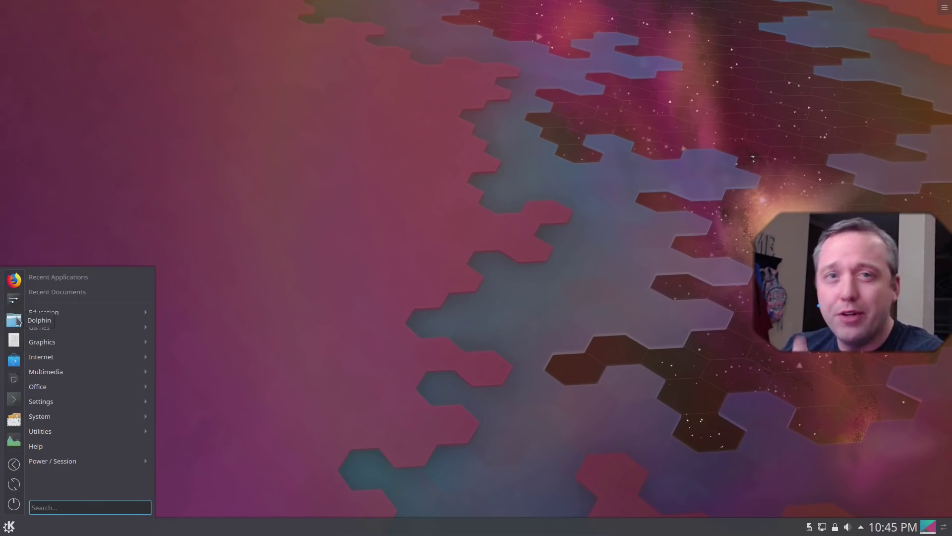
pyautogui.rightClick(17, 365)
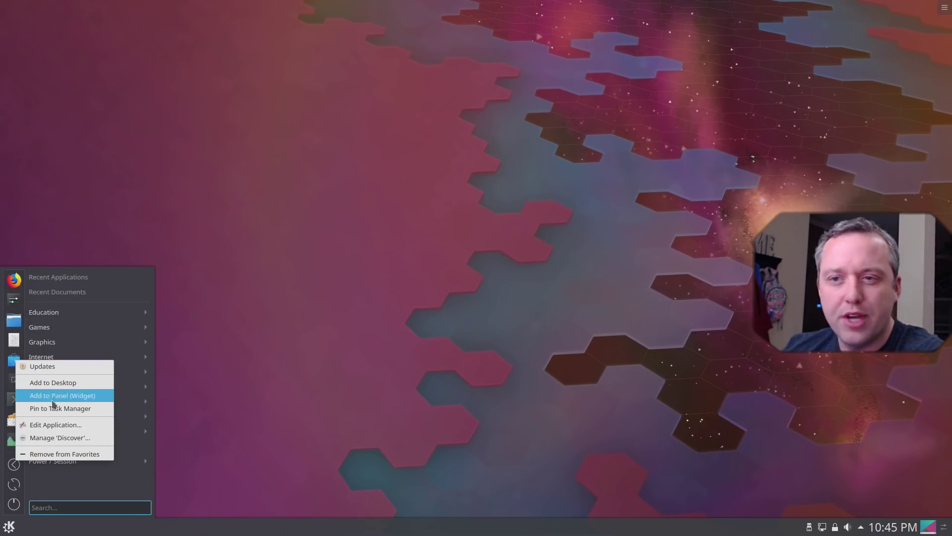
pyautogui.click(56, 454)
pyautogui.rightClick(15, 380)
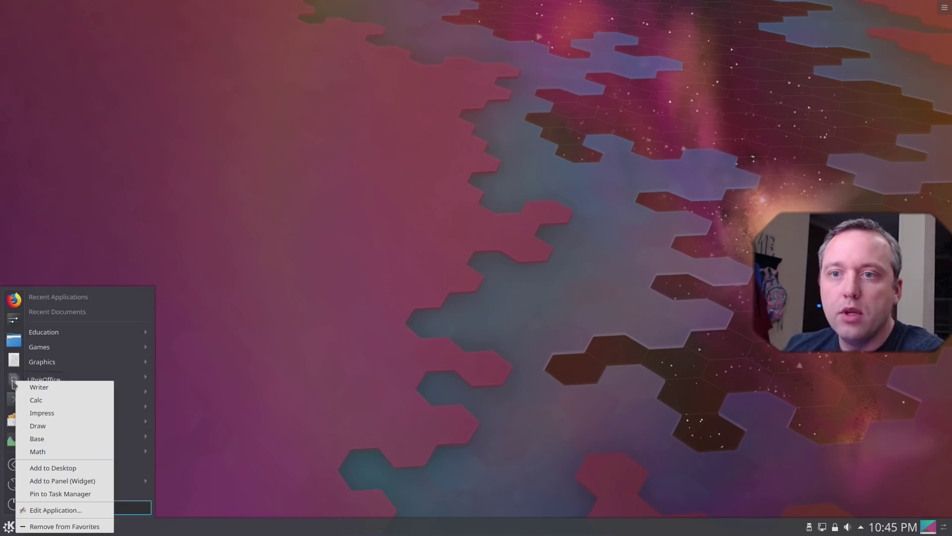
pyautogui.click(52, 525)
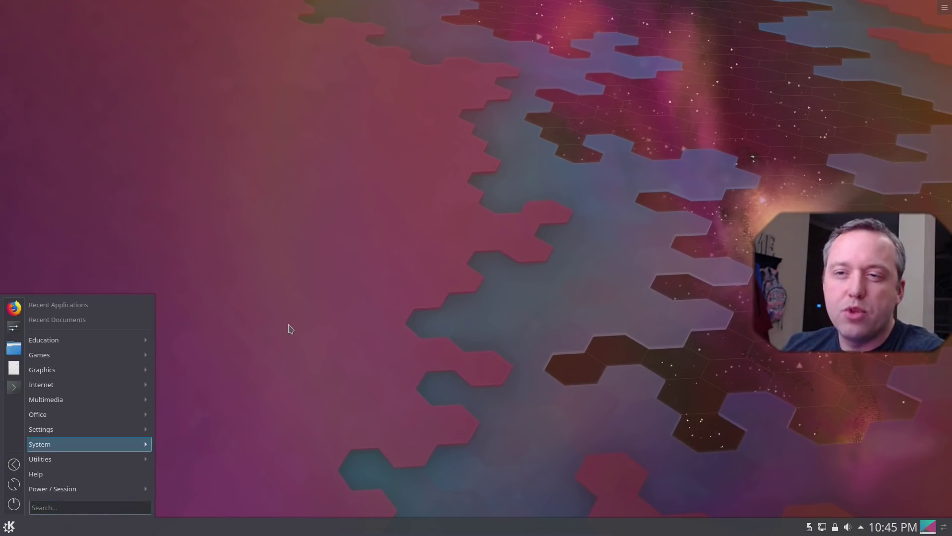
# - In System Settings' Workspace Theme, download and install the Arc KDE look-and-feel theme, sorted by rating
pyautogui.click(14, 327)
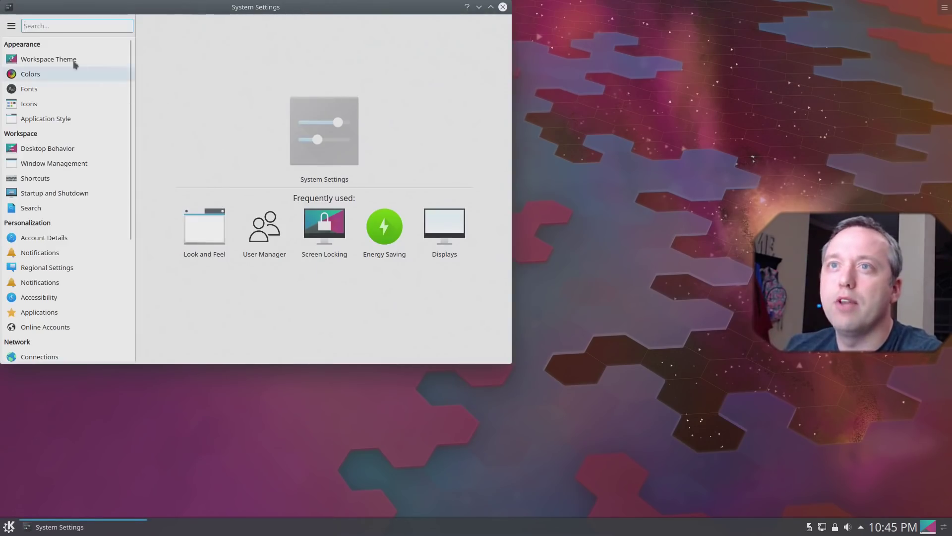
pyautogui.click(46, 57)
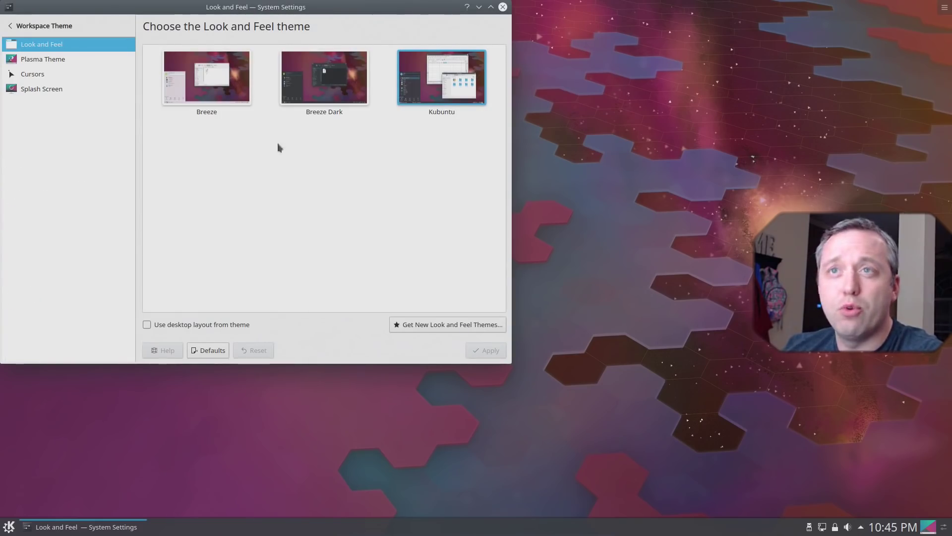
pyautogui.click(435, 326)
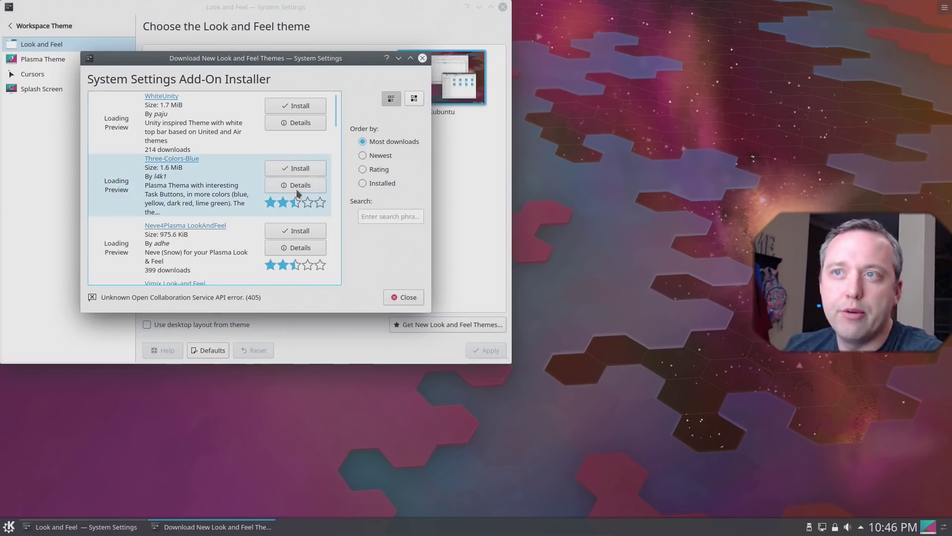
pyautogui.scroll(-1, 248, 215)
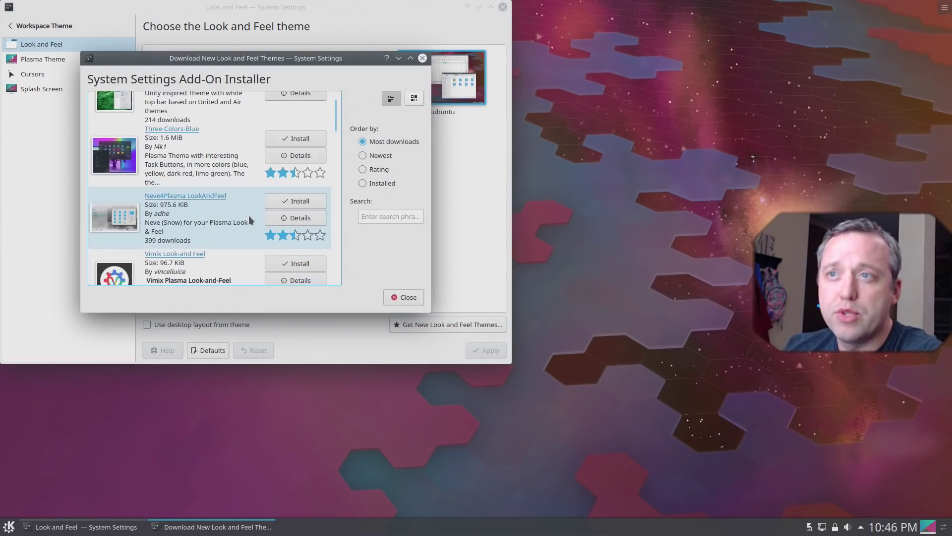
pyautogui.scroll(-1, 237, 215)
pyautogui.scroll(-3, 236, 215)
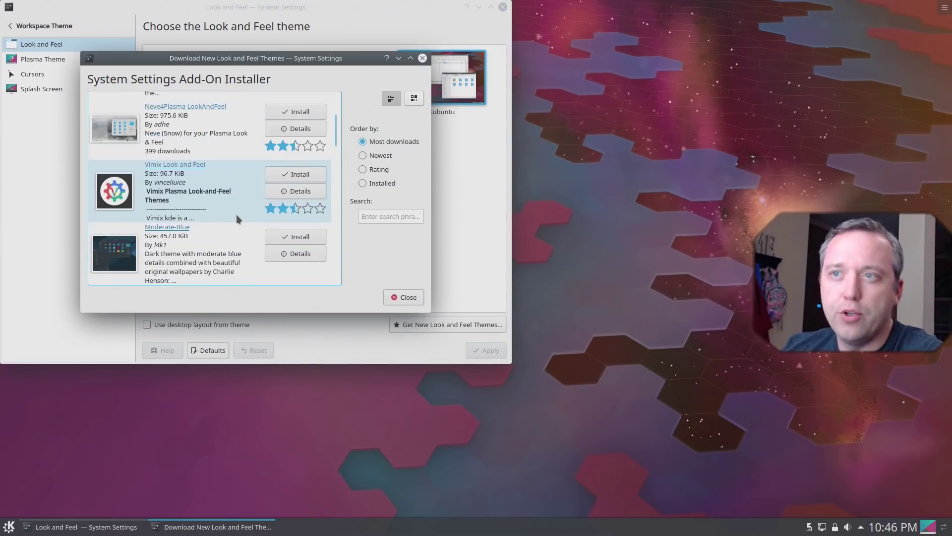
pyautogui.scroll(-5, 224, 213)
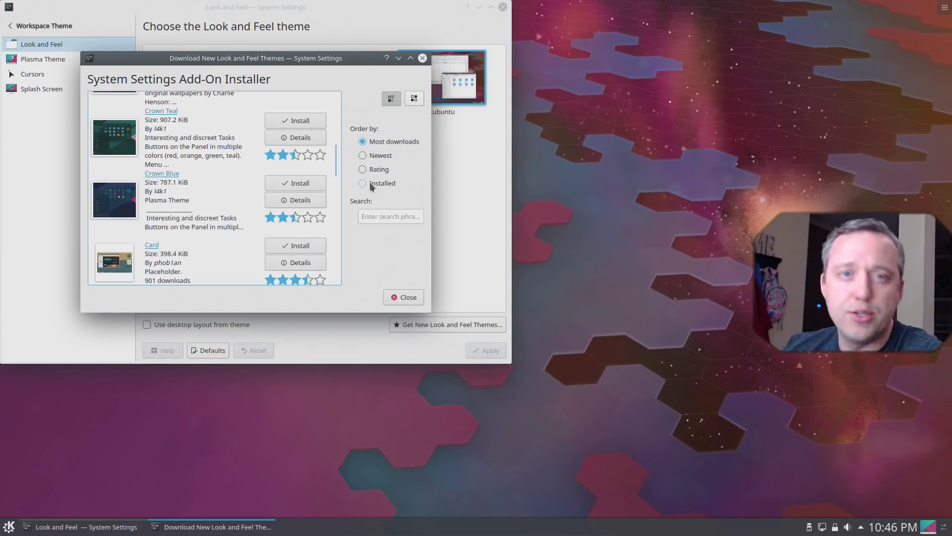
pyautogui.scroll(-1, 198, 205)
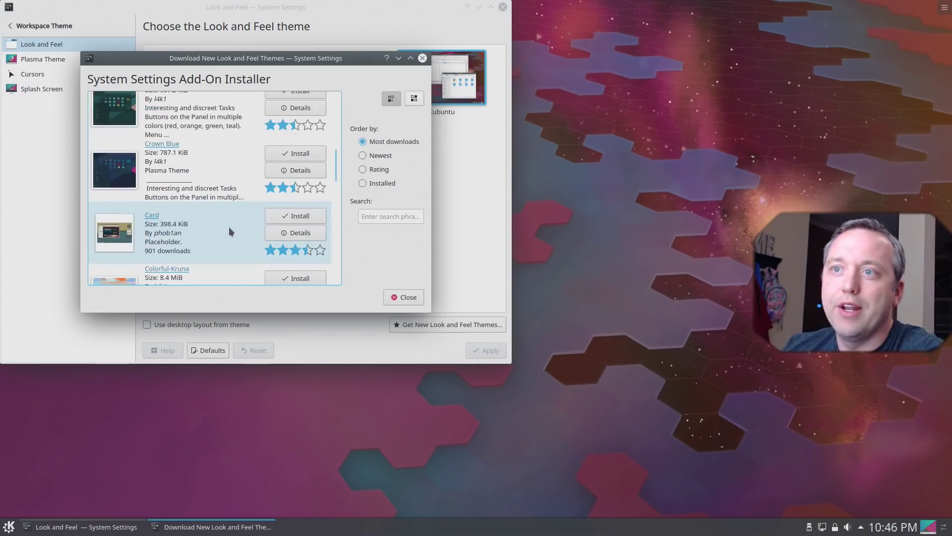
pyautogui.scroll(-5, 228, 227)
pyautogui.click(362, 169)
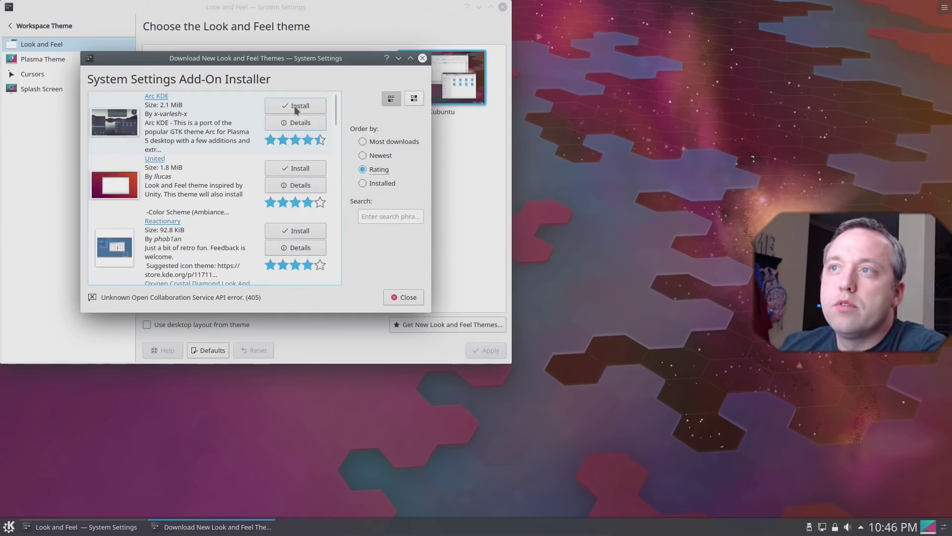
pyautogui.click(289, 105)
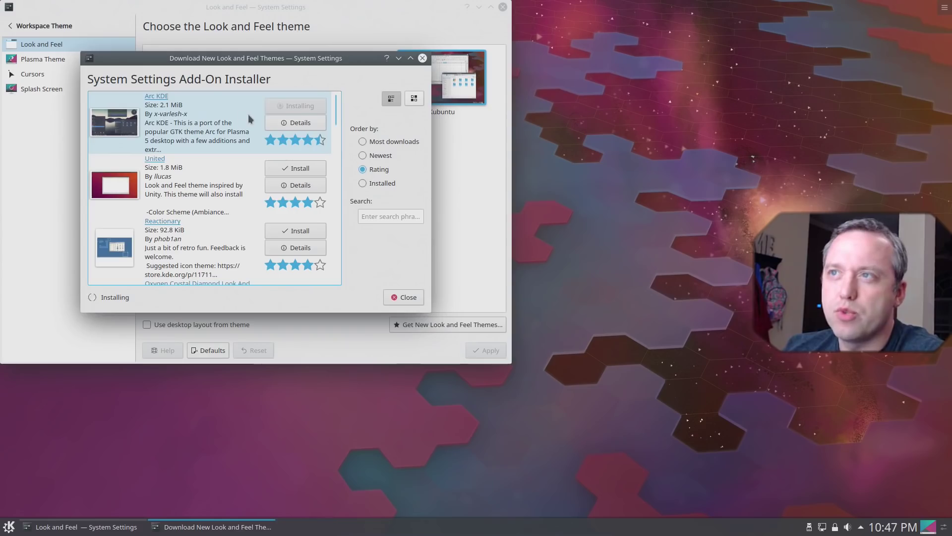
pyautogui.click(406, 297)
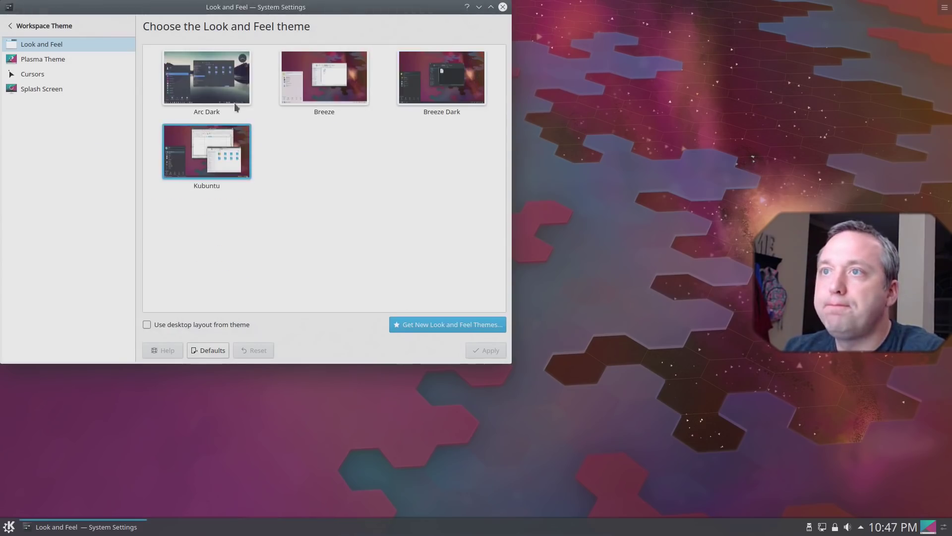
# - Apply the Arc Dark look and feel, then review the Plasma Theme and Splash Screen pages
pyautogui.click(219, 89)
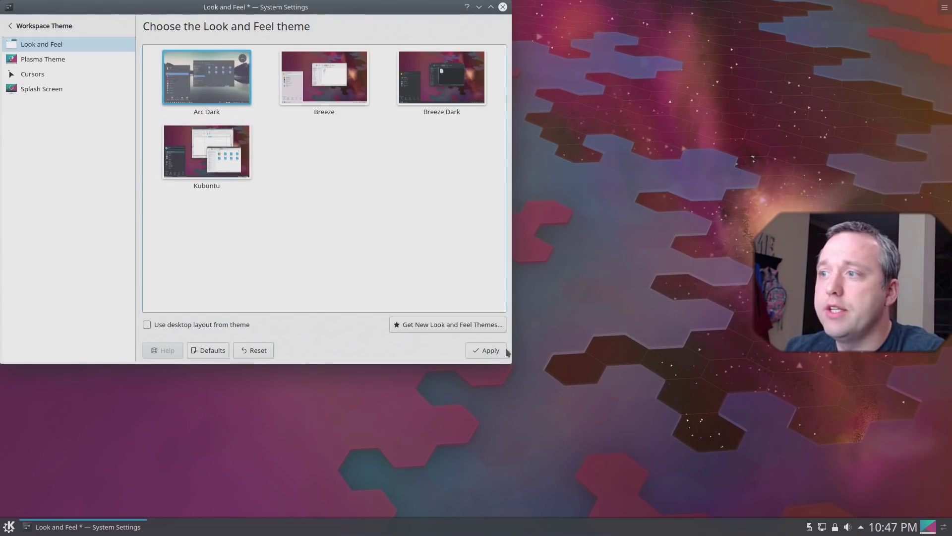
pyautogui.click(488, 356)
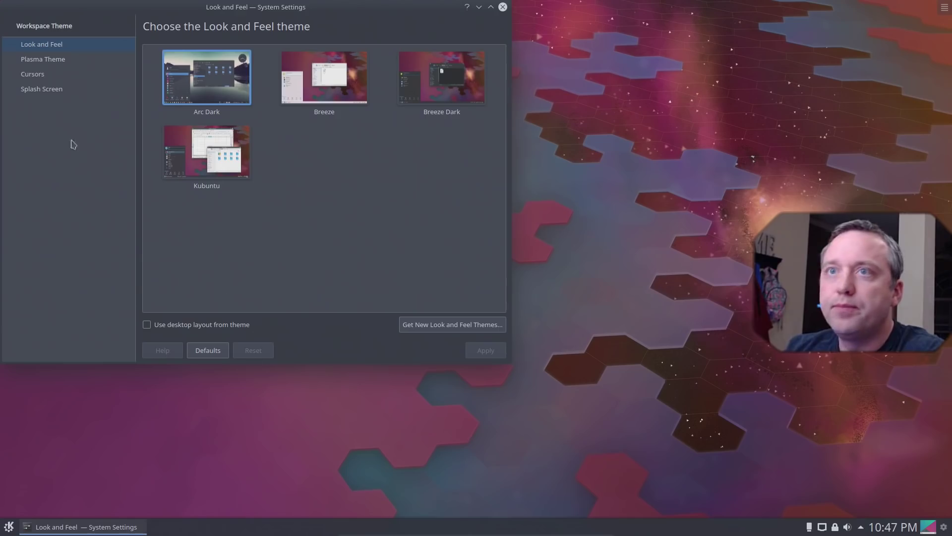
pyautogui.click(51, 60)
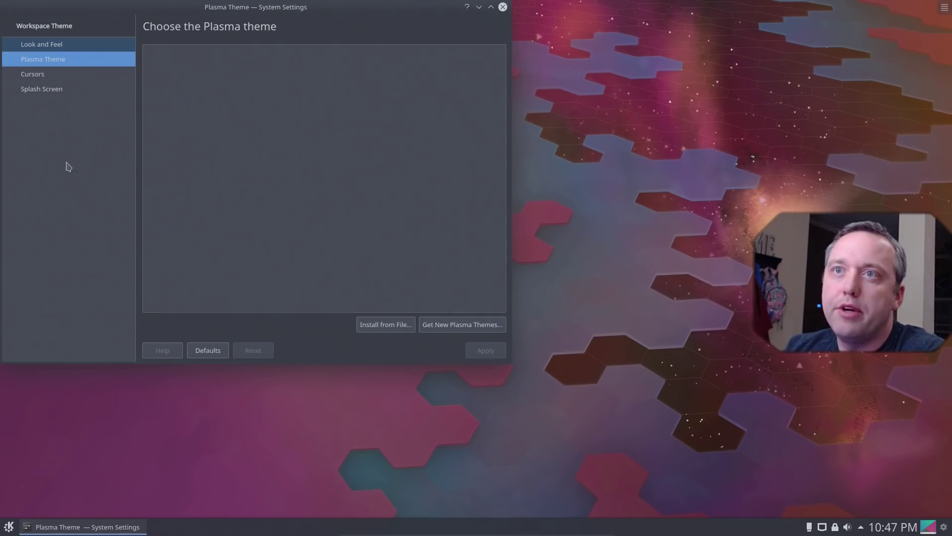
pyautogui.click(42, 90)
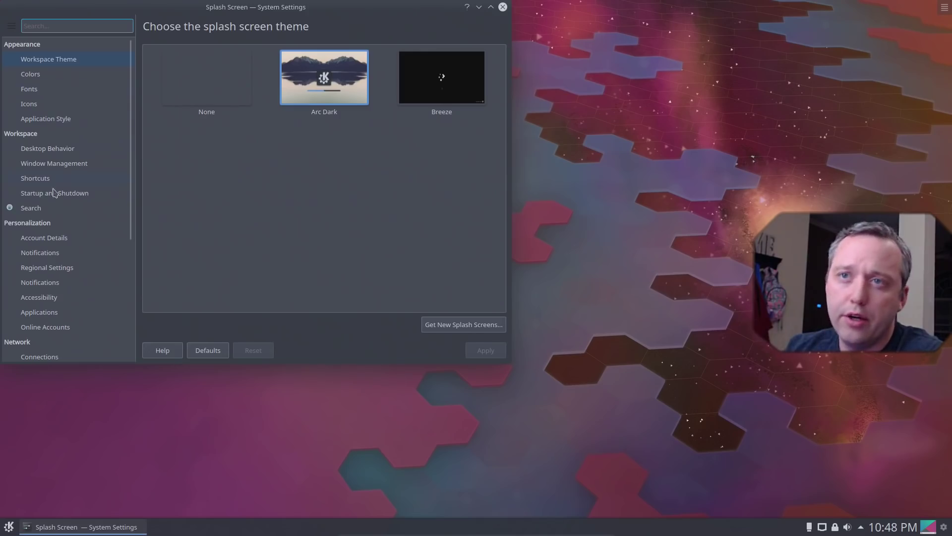
# - Open the global Shortcuts page in System Settings
pyautogui.click(40, 179)
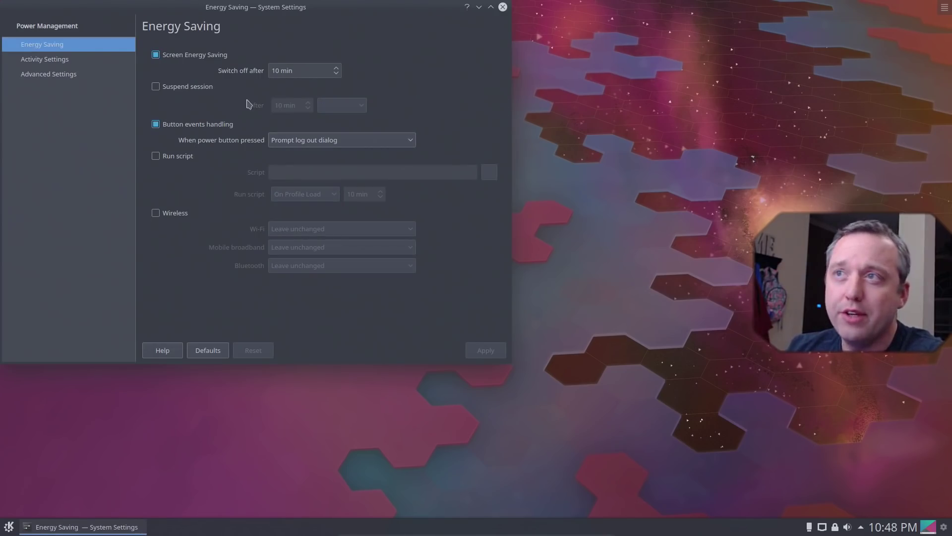
# - Set the screen to switch off after 30 min and the power button to Shut down, then apply
pyautogui.doubleClick(276, 72)
pyautogui.write('30')
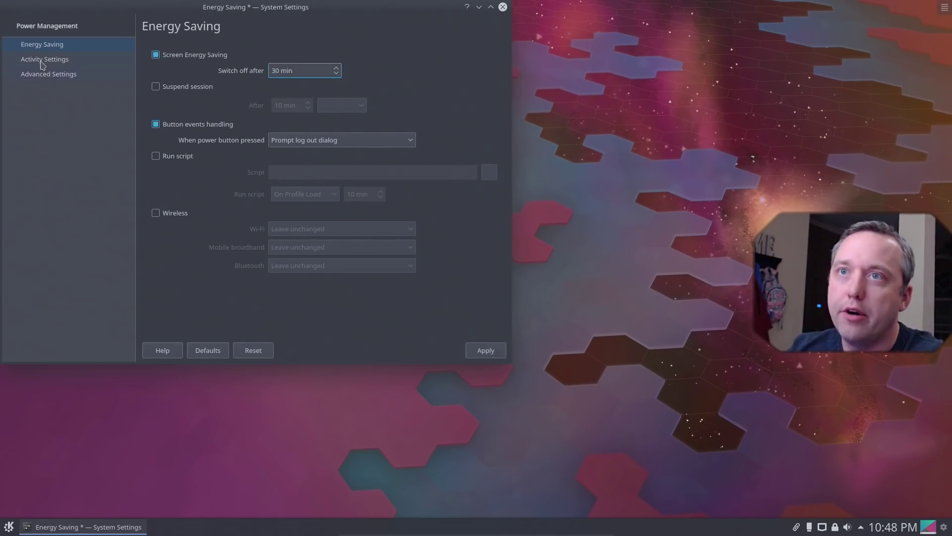
pyautogui.click(343, 141)
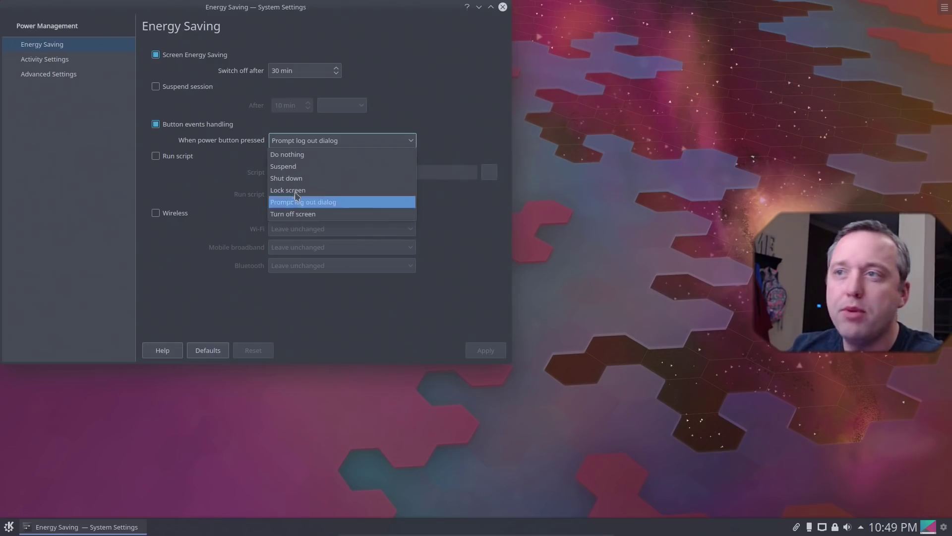
pyautogui.click(291, 178)
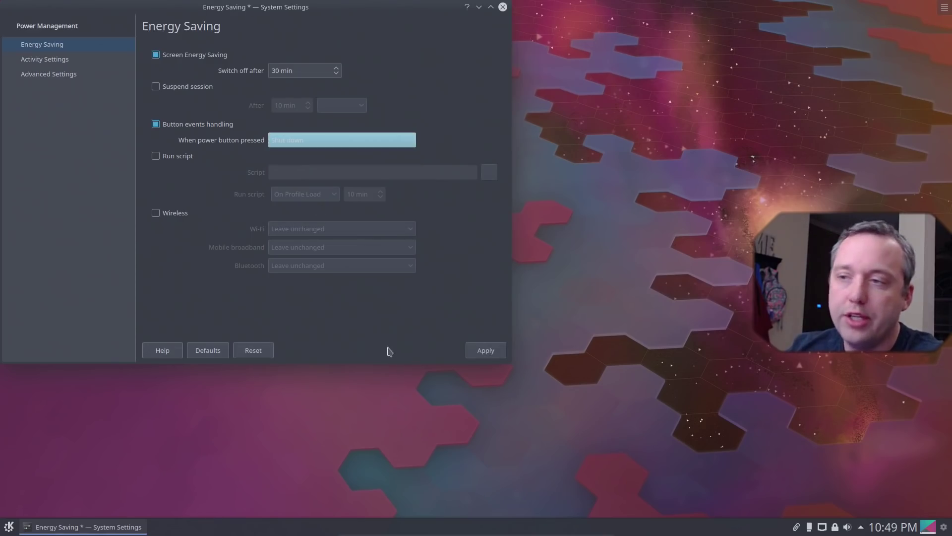
pyautogui.click(485, 350)
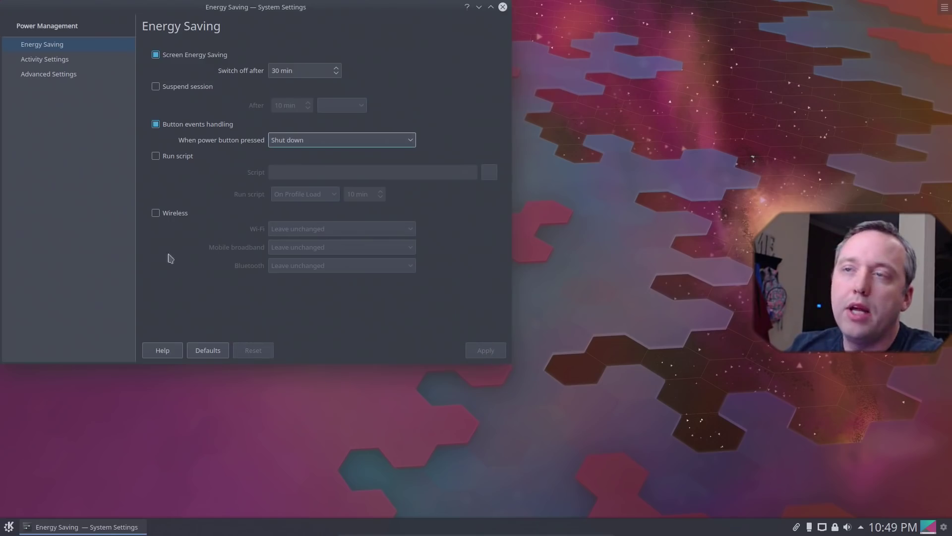
pyautogui.click(30, 26)
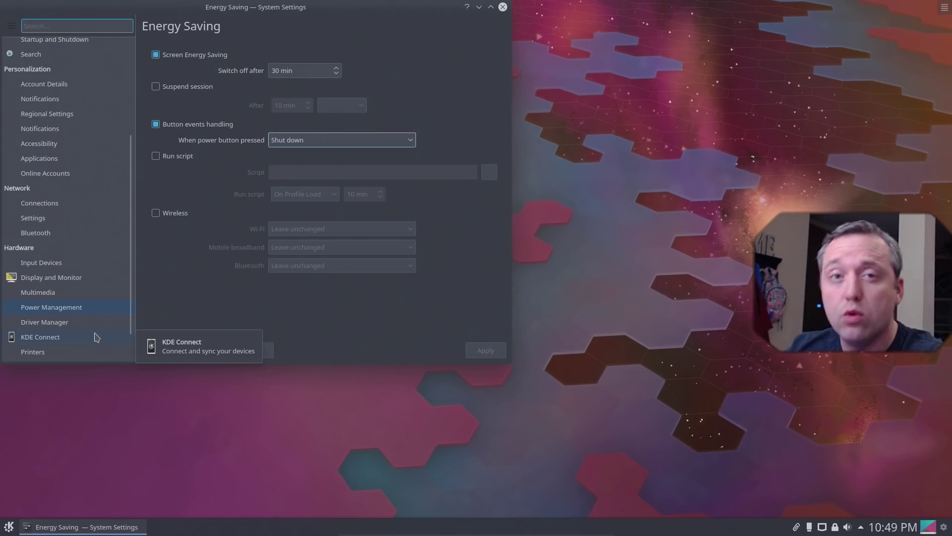
# - Open the KDE Connect settings page under Hardware
pyautogui.click(64, 341)
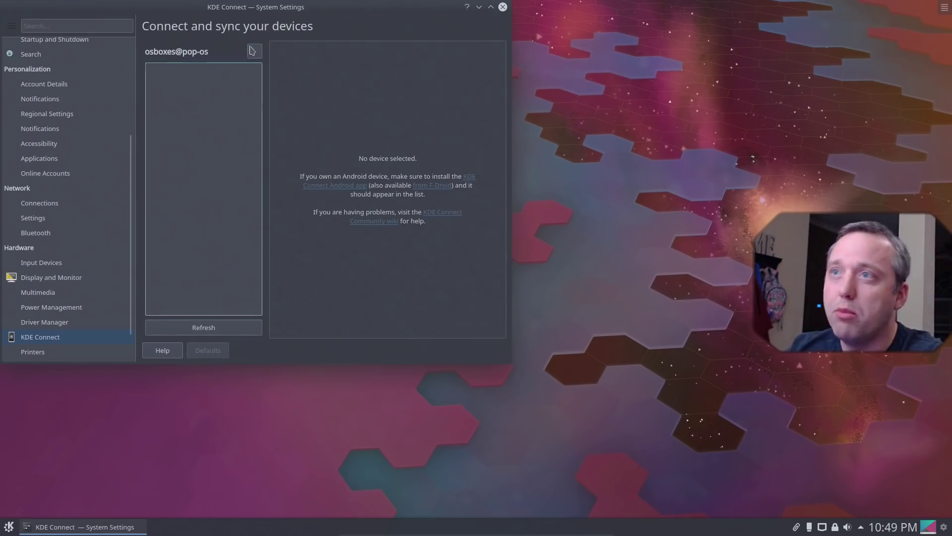
pyautogui.scroll(2, 99, 231)
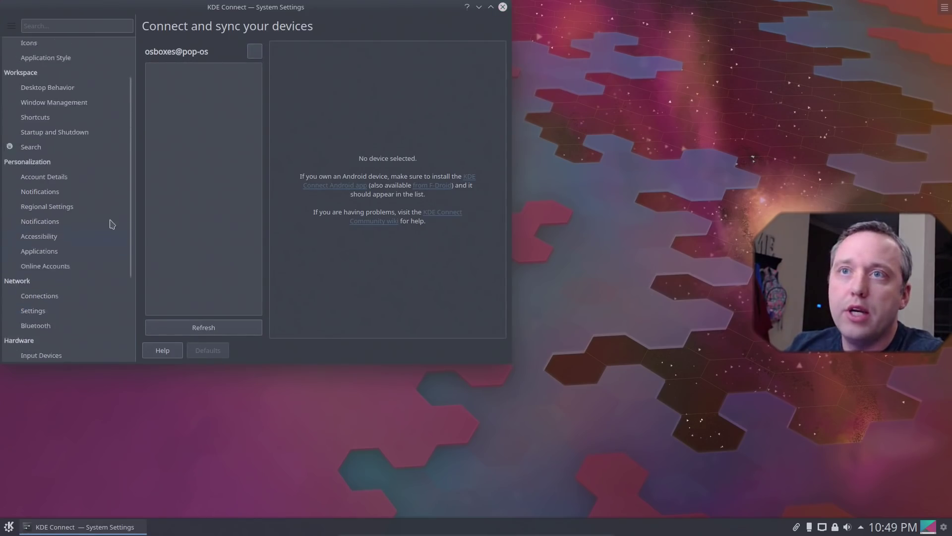
pyautogui.scroll(1, 112, 224)
# - Preview the LoginIcons and Pop icon themes, apply Breeze Dark, then close System Settings
pyautogui.click(37, 106)
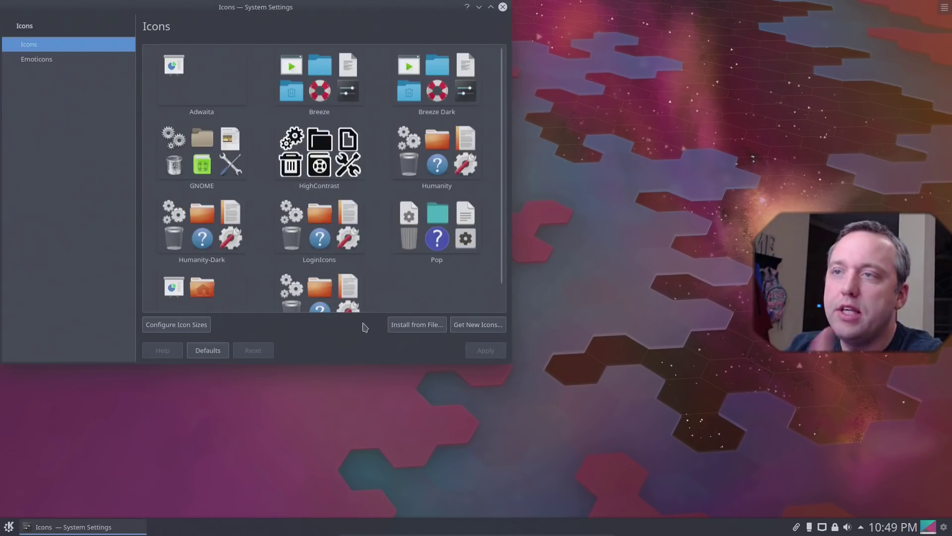
pyautogui.click(354, 226)
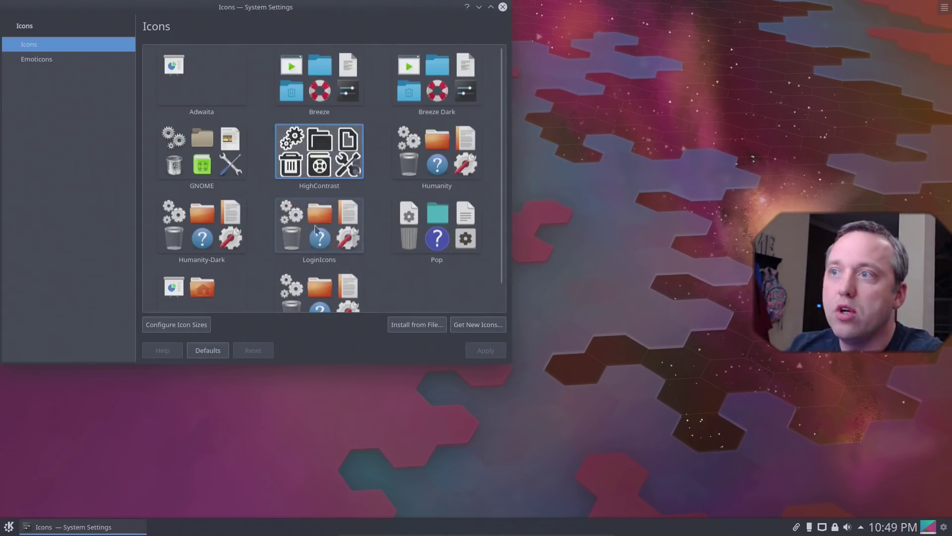
pyautogui.scroll(-1, 440, 206)
pyautogui.click(441, 206)
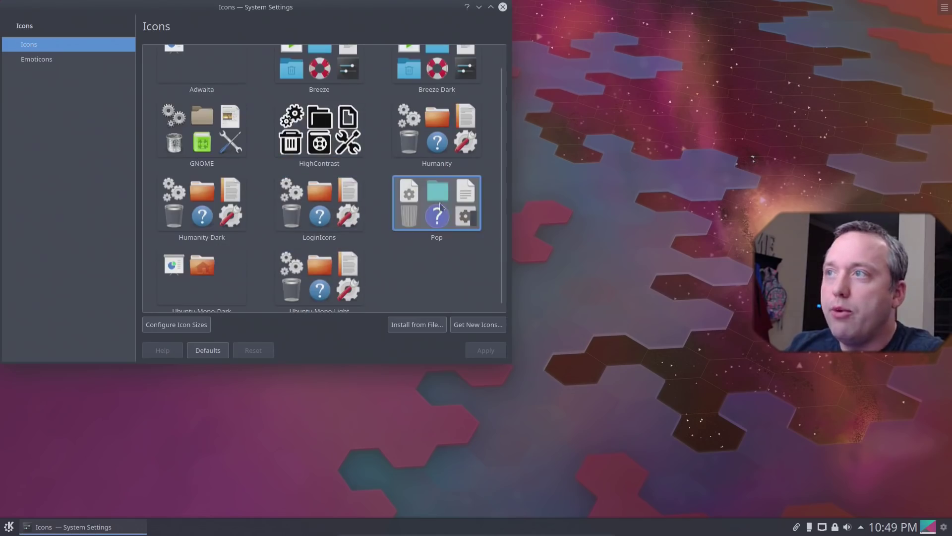
pyautogui.click(436, 69)
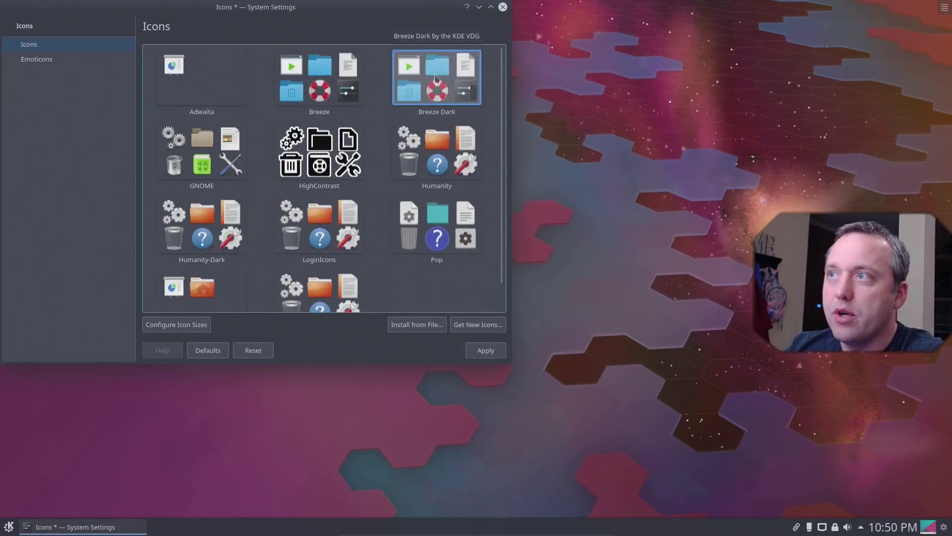
pyautogui.click(487, 351)
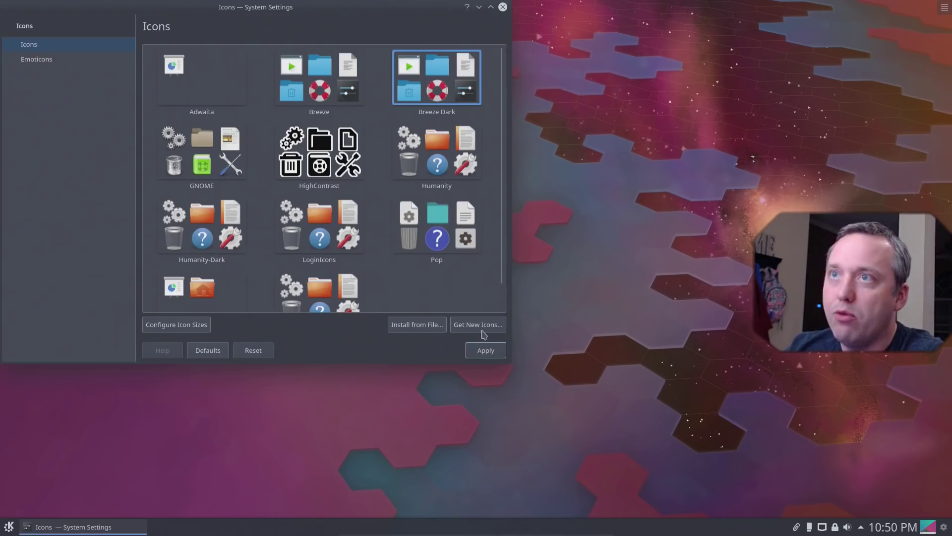
pyautogui.doubleClick(454, 234)
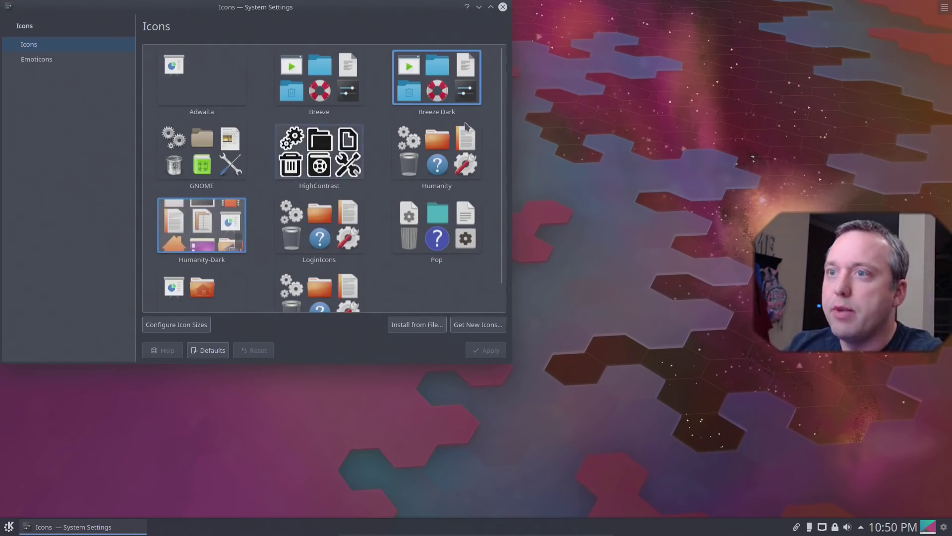
pyautogui.click(502, 8)
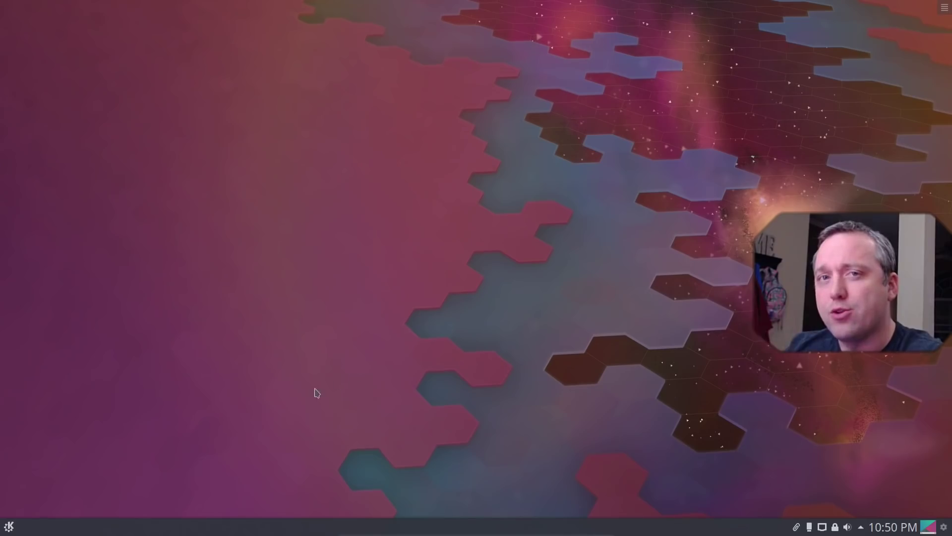
# - Set the Canopée image as the desktop wallpaper through Configure Desktop, apply it, and confirm
pyautogui.rightClick(262, 530)
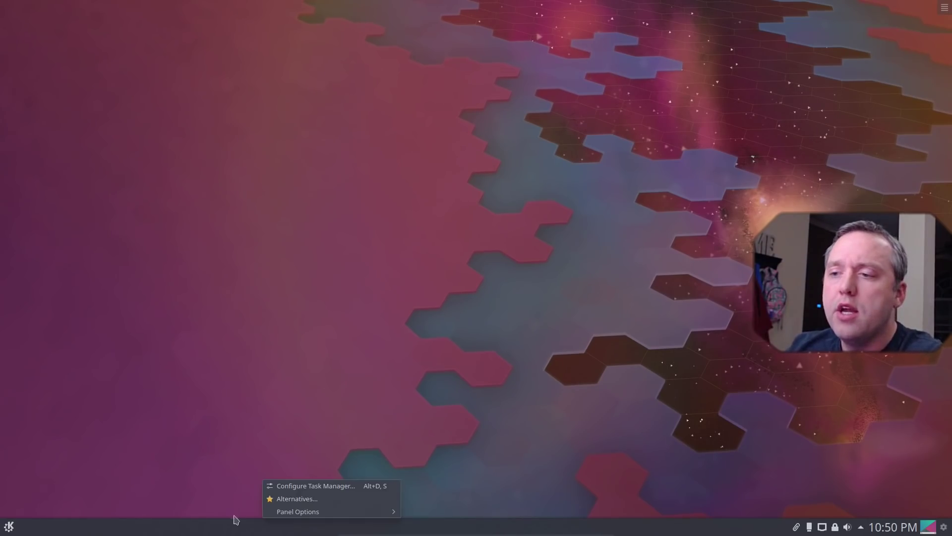
pyautogui.click(154, 468)
pyautogui.rightClick(293, 293)
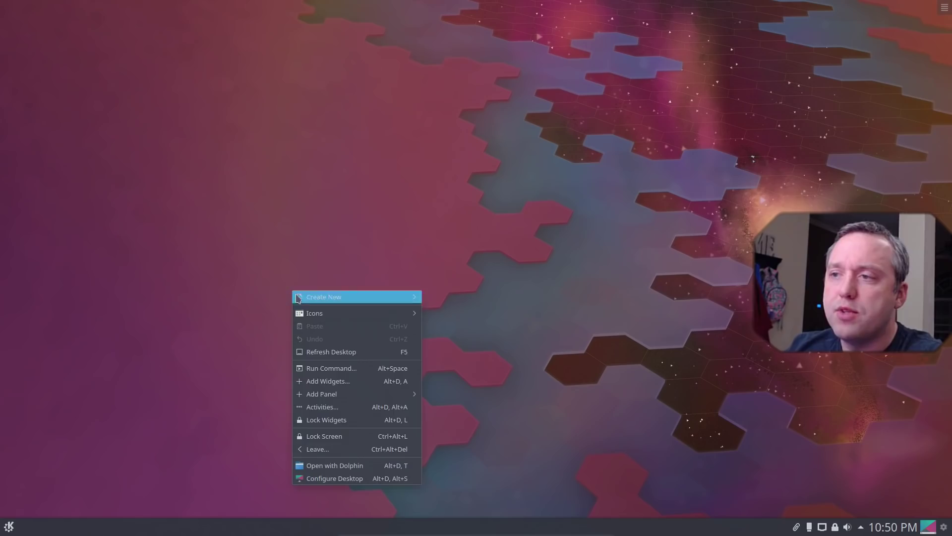
pyautogui.click(330, 479)
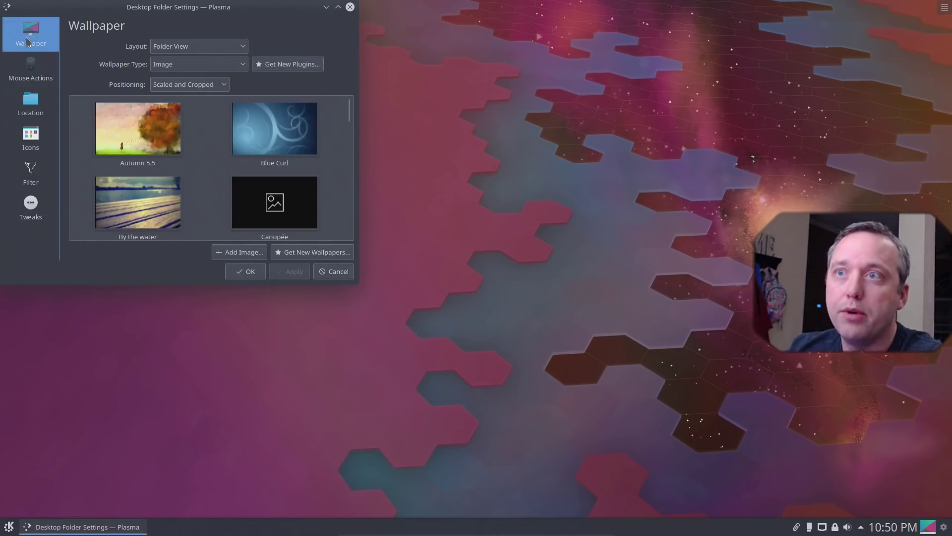
pyautogui.rightClick(591, 120)
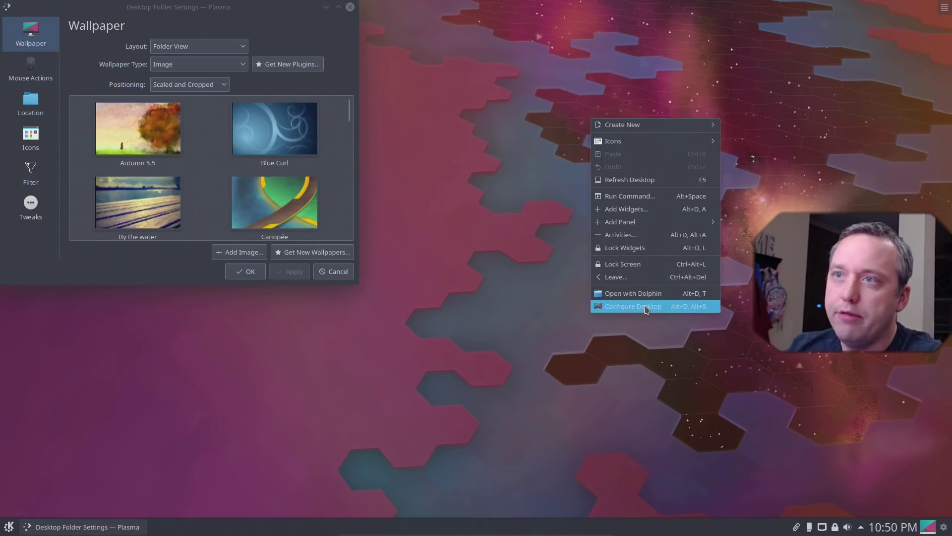
pyautogui.click(293, 130)
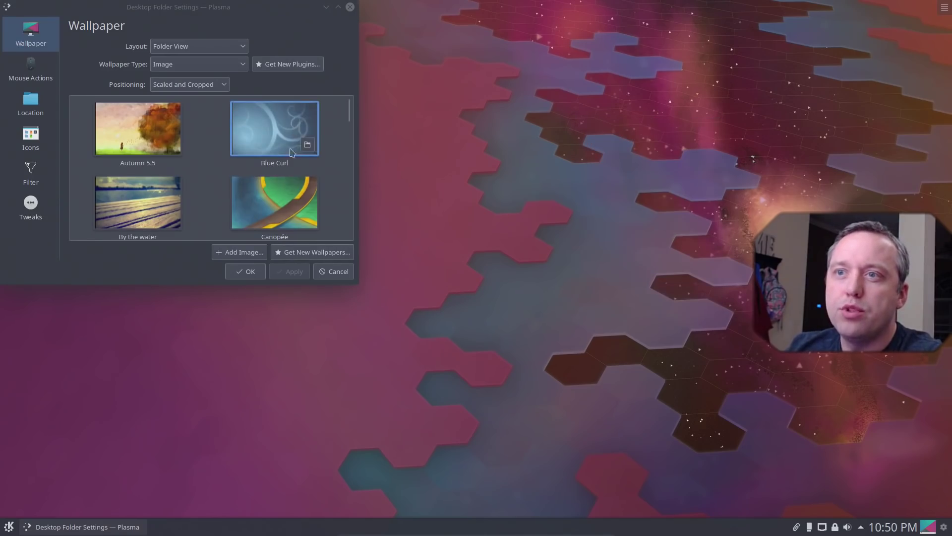
pyautogui.click(288, 214)
pyautogui.click(291, 272)
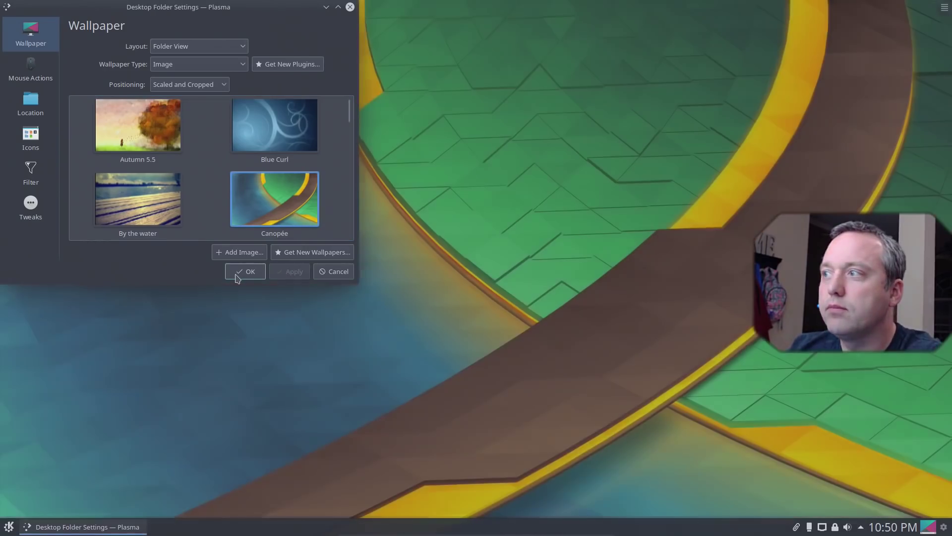
pyautogui.click(243, 272)
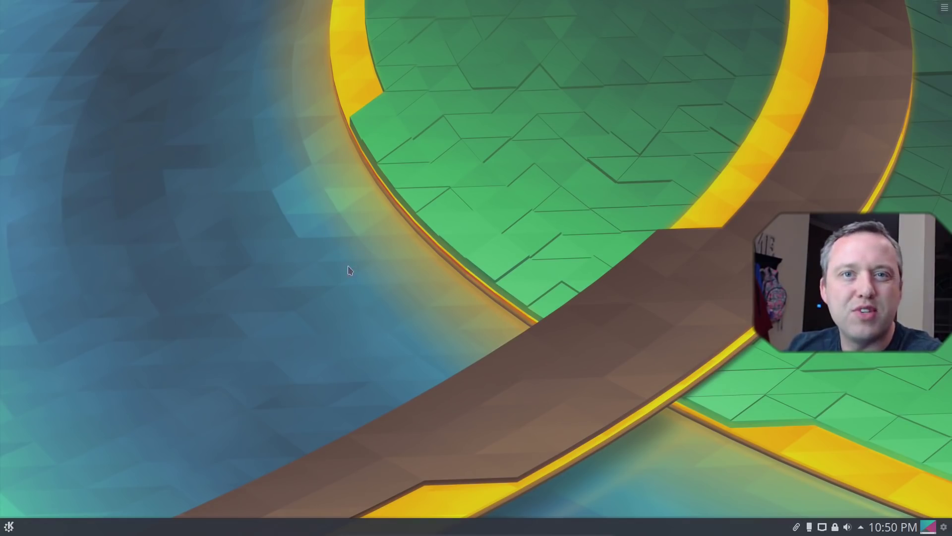
# - Open the Add Widgets sidebar from Panel Options, browse it, and show the Get new widgets options
pyautogui.rightClick(233, 534)
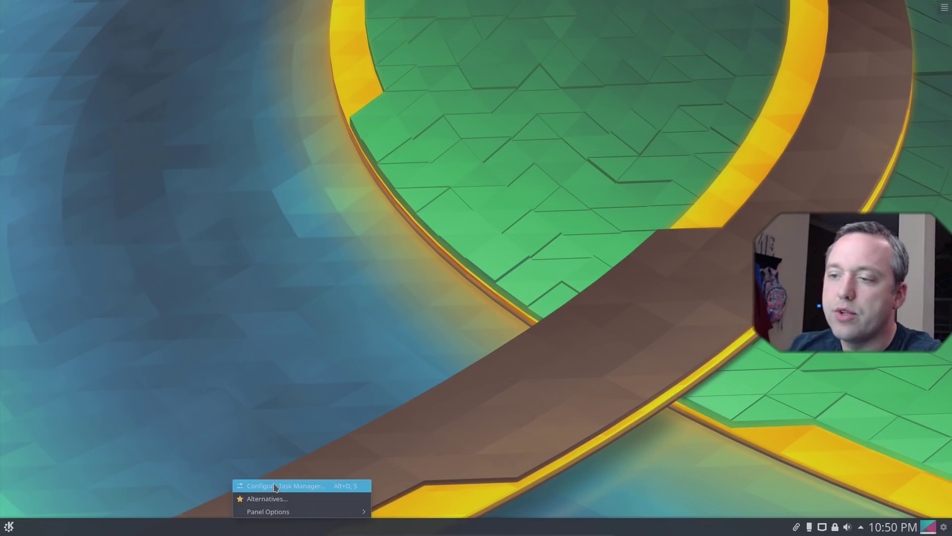
pyautogui.moveTo(277, 512)
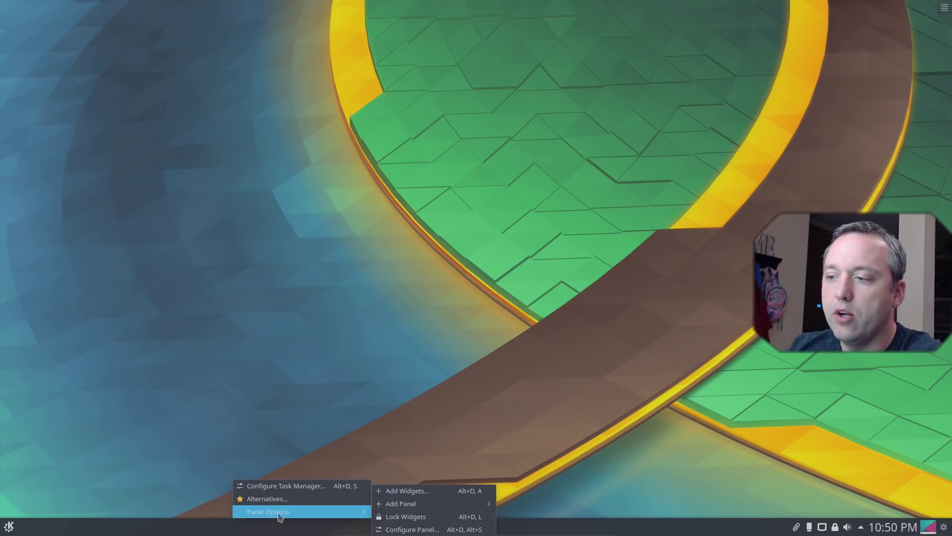
pyautogui.click(414, 498)
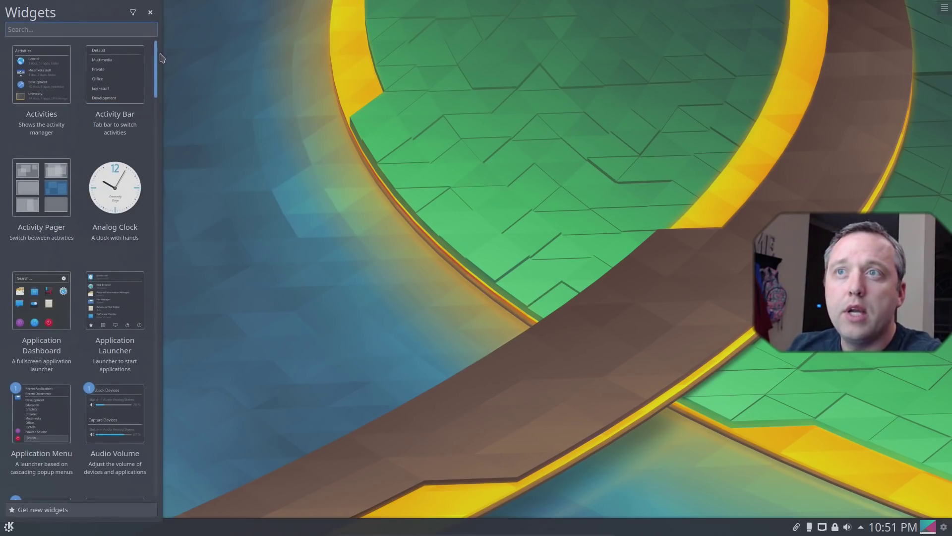
pyautogui.moveTo(157, 62); pyautogui.dragTo(151, 498)
pyautogui.click(55, 515)
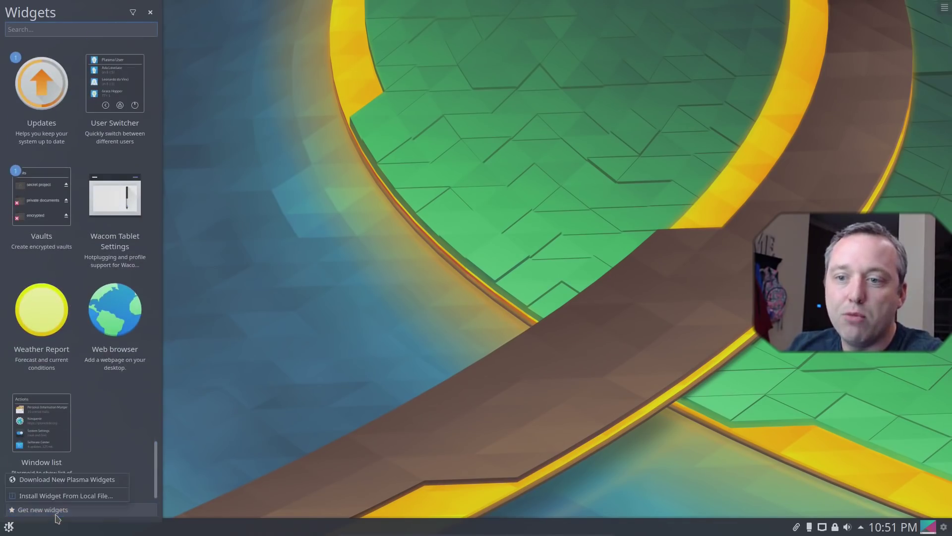
# - Download Plasma widgets sorted by Rating, install Simple System Monitor, and close the installer
pyautogui.click(66, 480)
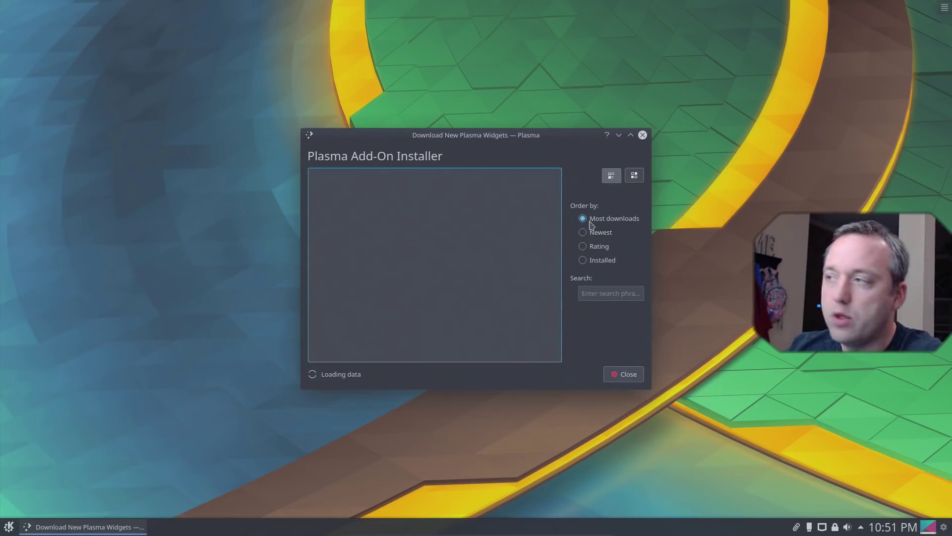
pyautogui.scroll(-1, 559, 195)
pyautogui.moveTo(559, 195); pyautogui.dragTo(568, 262)
pyautogui.click(584, 246)
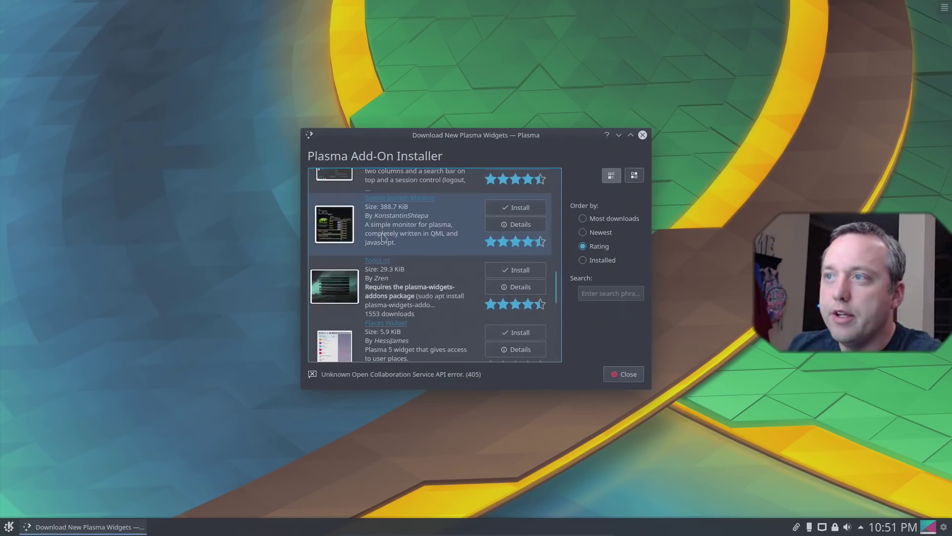
pyautogui.click(525, 209)
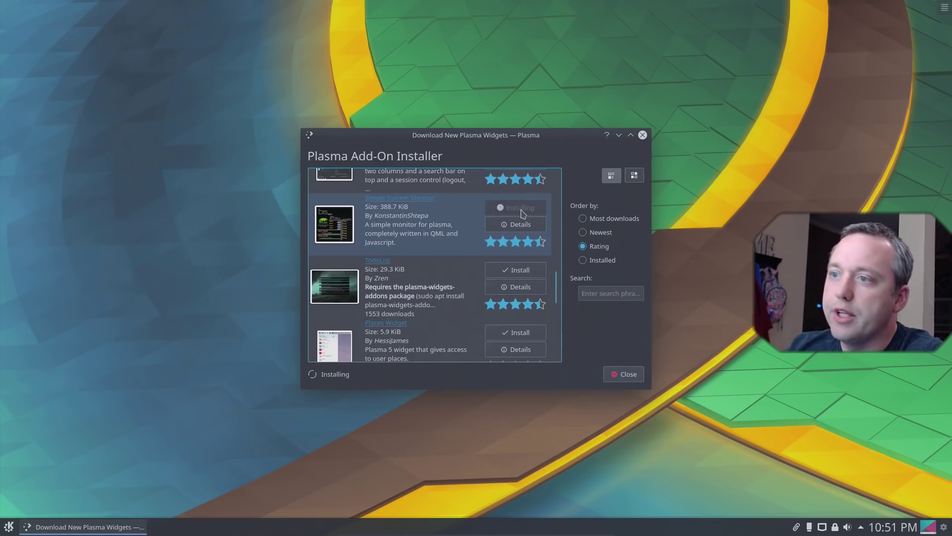
pyautogui.click(626, 376)
# - Search 'simple' in Add Widgets and place the Simple Monitor widget in the desktop's top-right corner
pyautogui.rightClick(197, 519)
pyautogui.moveTo(277, 511)
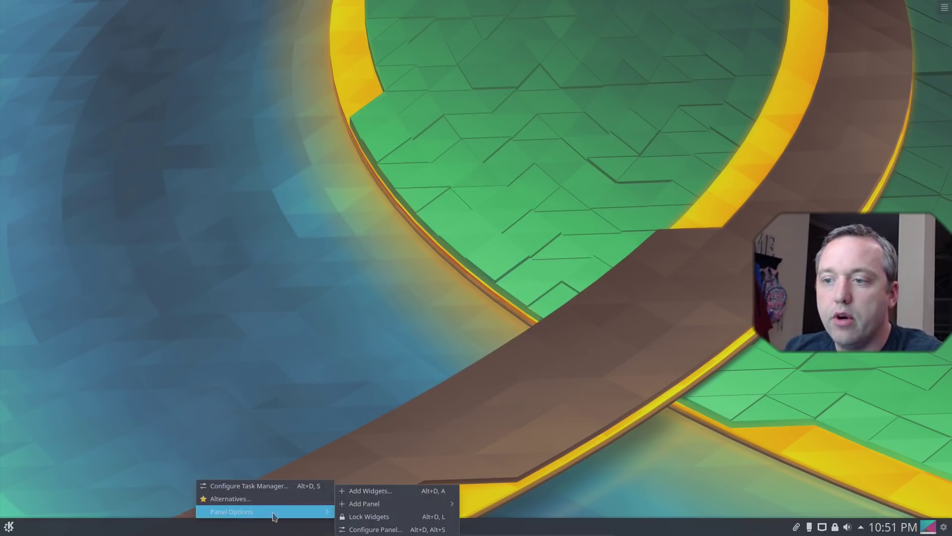
pyautogui.click(377, 493)
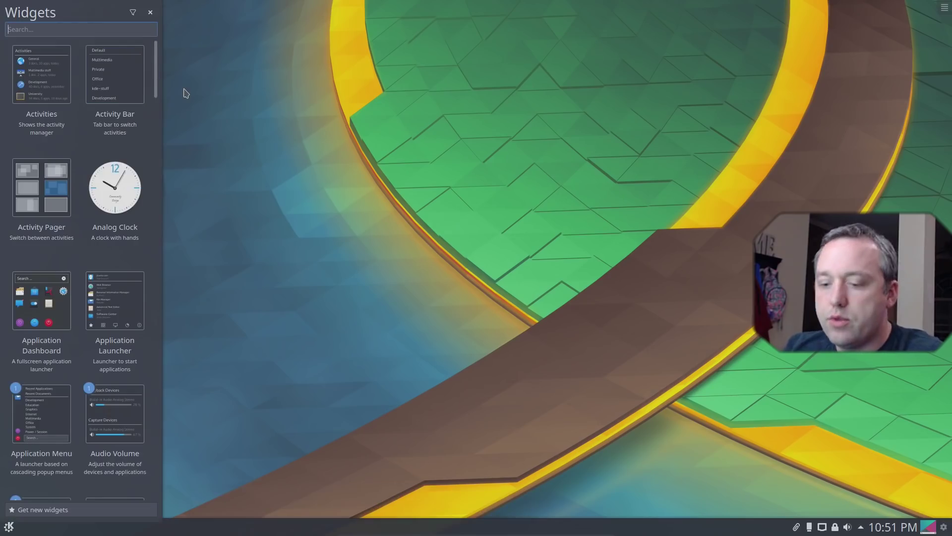
pyautogui.write('simple')
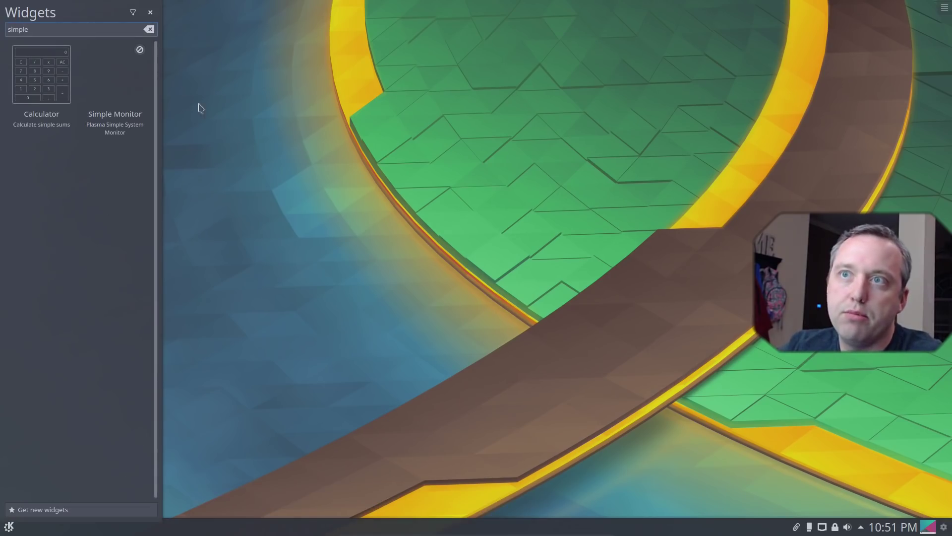
pyautogui.moveTo(117, 67); pyautogui.dragTo(657, 257)
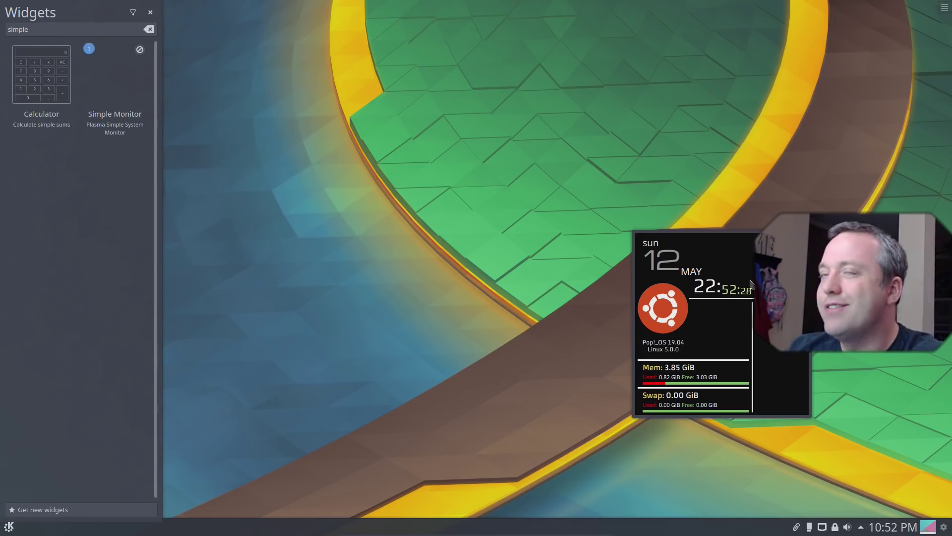
pyautogui.moveTo(746, 303); pyautogui.dragTo(871, 77)
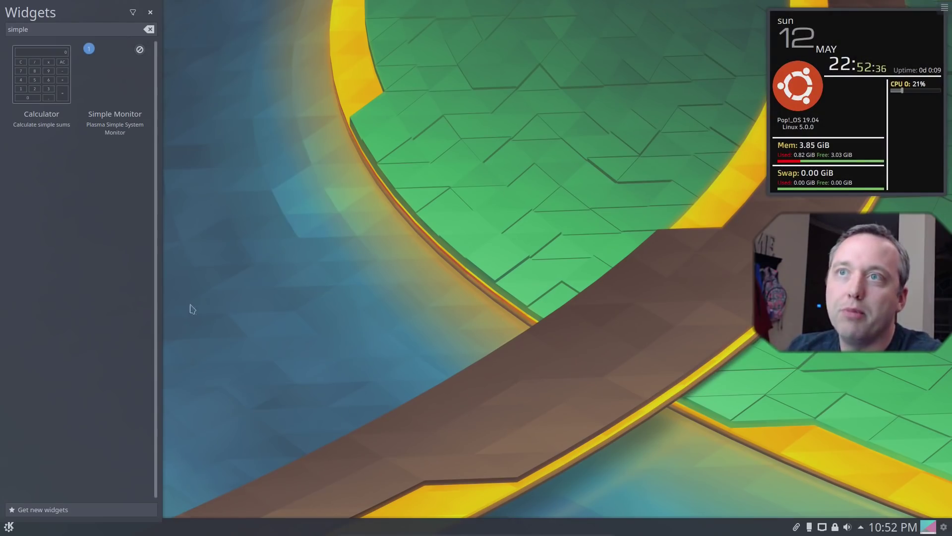
# - Launch Dolphin, move and maximize its window, then hide it and restore it from the taskbar
pyautogui.click(151, 14)
pyautogui.click(9, 526)
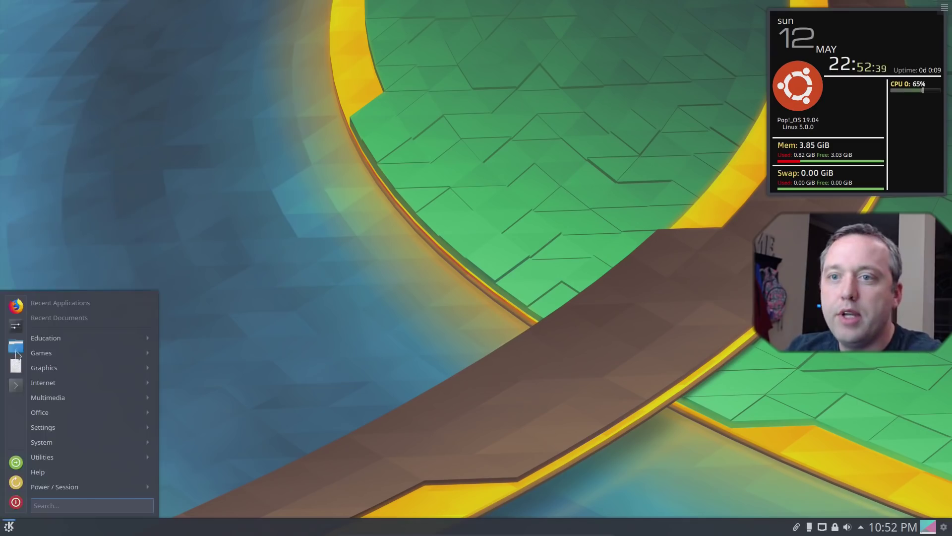
pyautogui.click(16, 347)
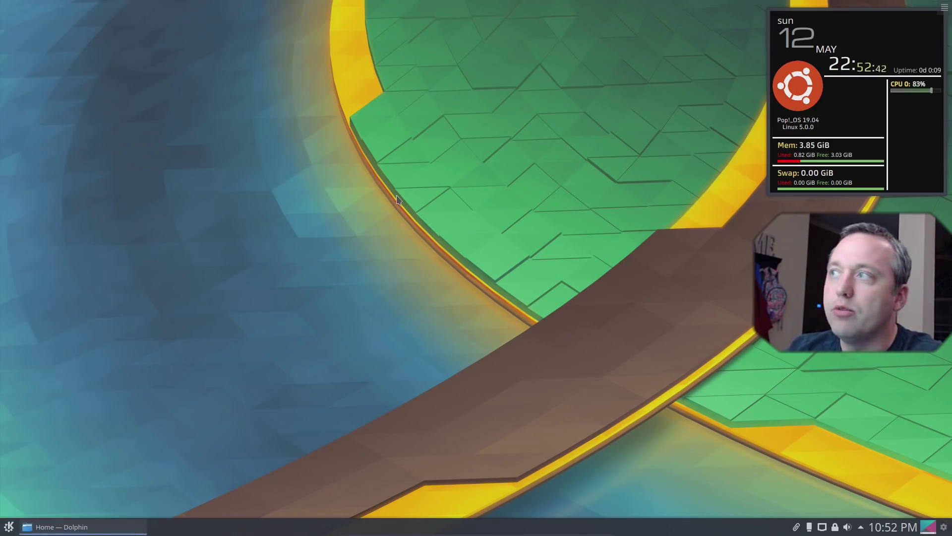
pyautogui.moveTo(223, 7); pyautogui.dragTo(781, 44)
pyautogui.doubleClick(781, 45)
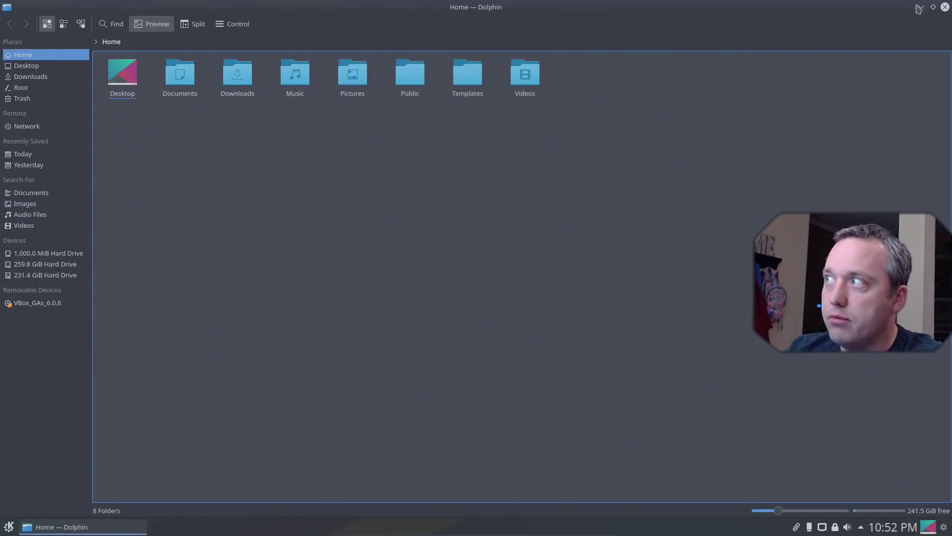
pyautogui.hotkey('ctrl', 'F12')
pyautogui.click(60, 526)
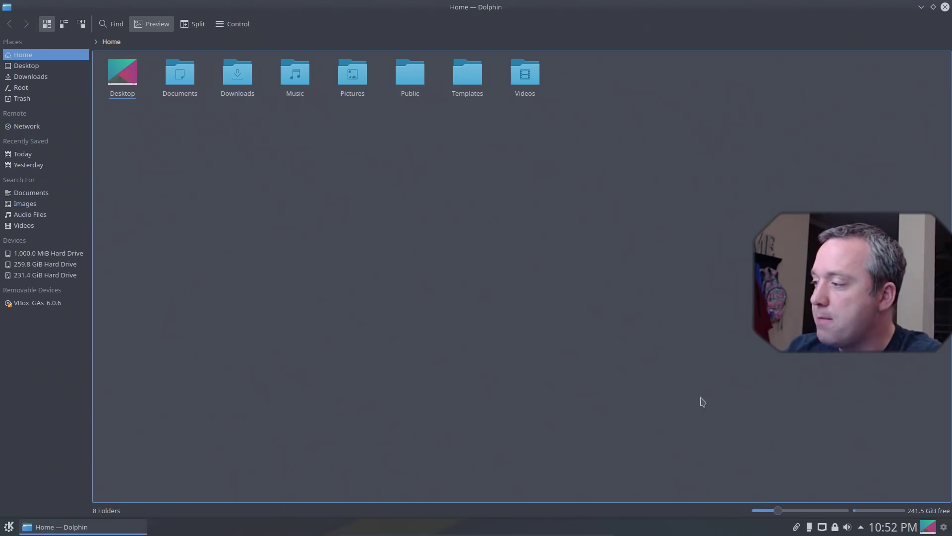
# - Reveal the desktop and open the network connection settings from the Networks tray popup
pyautogui.hotkey('ctrl', 'F12')
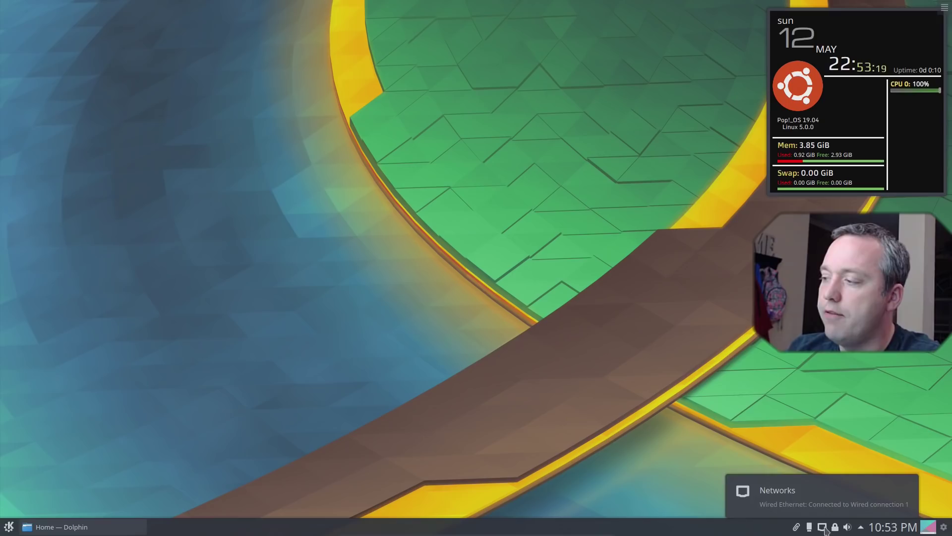
pyautogui.click(824, 529)
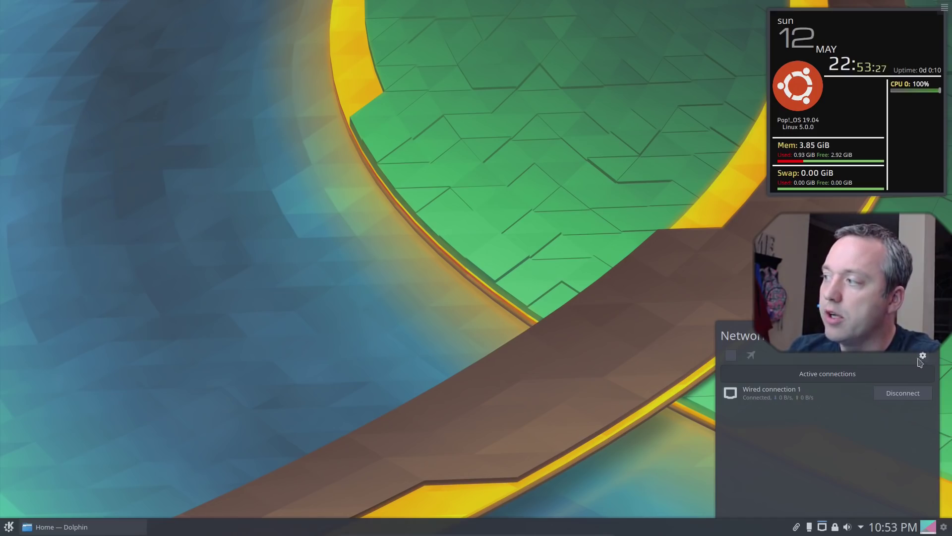
pyautogui.click(922, 355)
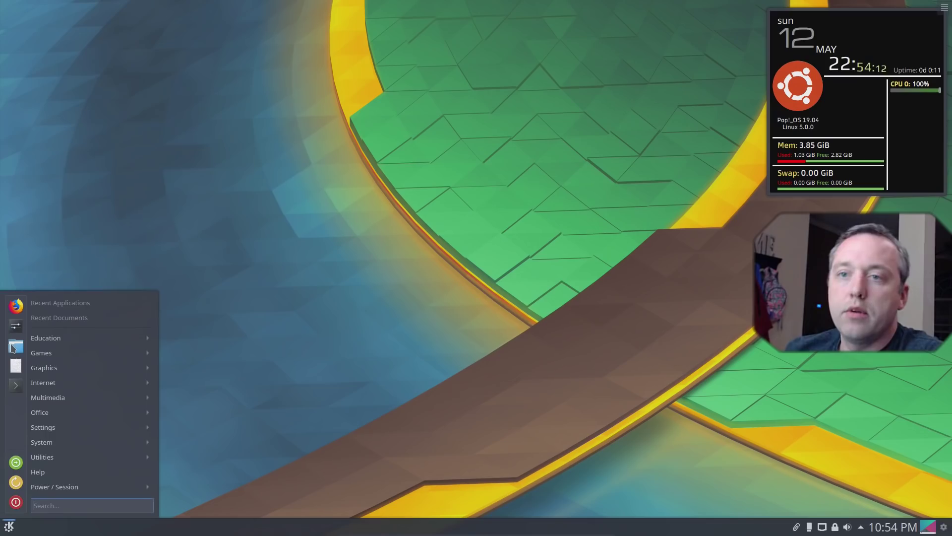
# - In Dolphin, edit the path bar to '/' to browse the root folder, then close the window
pyautogui.click(14, 348)
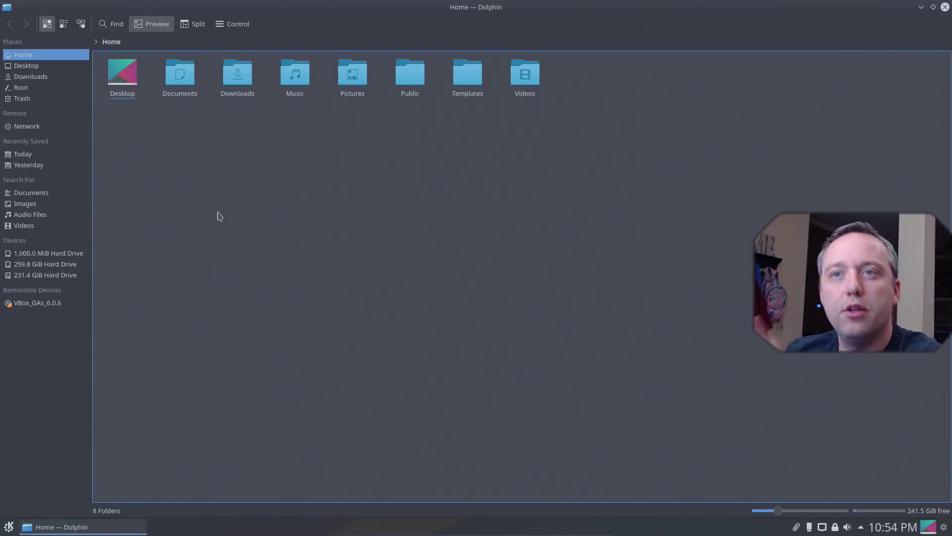
pyautogui.click(134, 44)
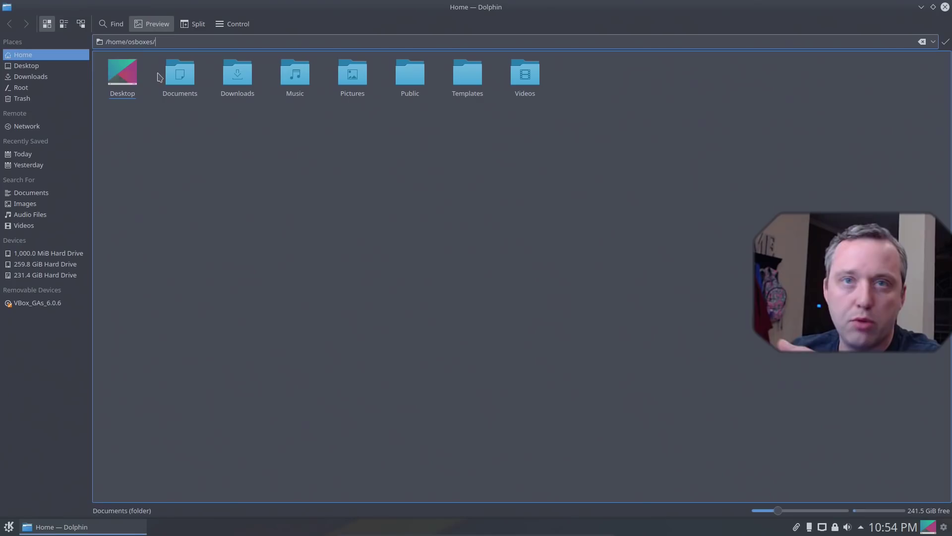
pyautogui.moveTo(173, 40); pyautogui.dragTo(112, 42)
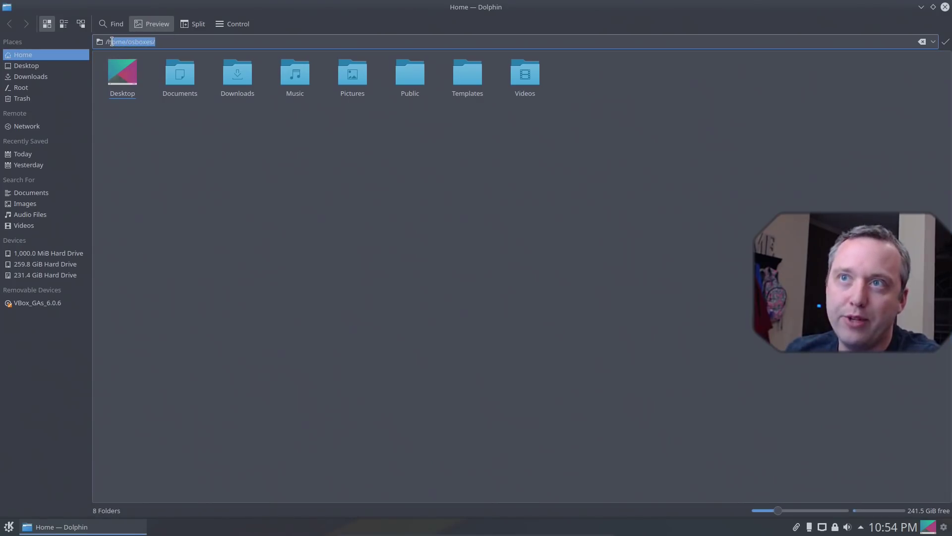
pyautogui.press('BackSpace')
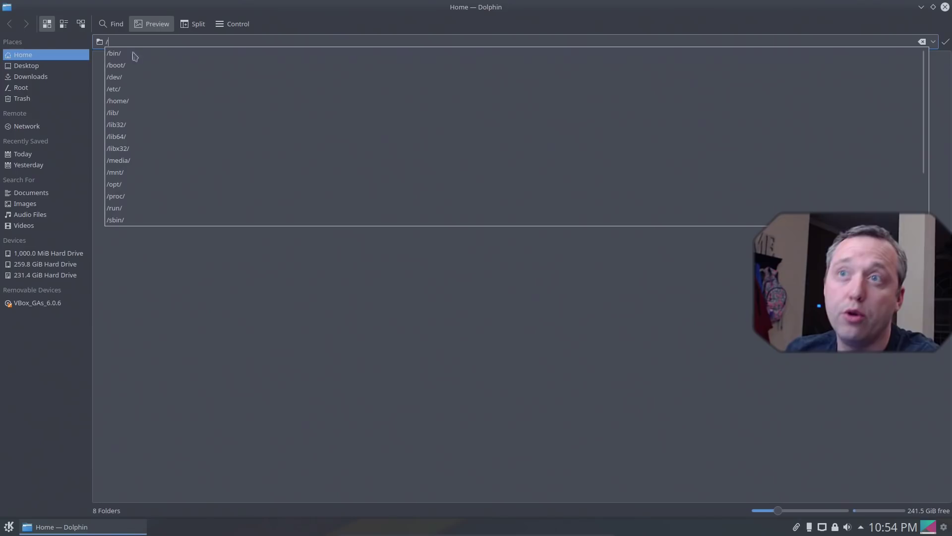
pyautogui.press('Return')
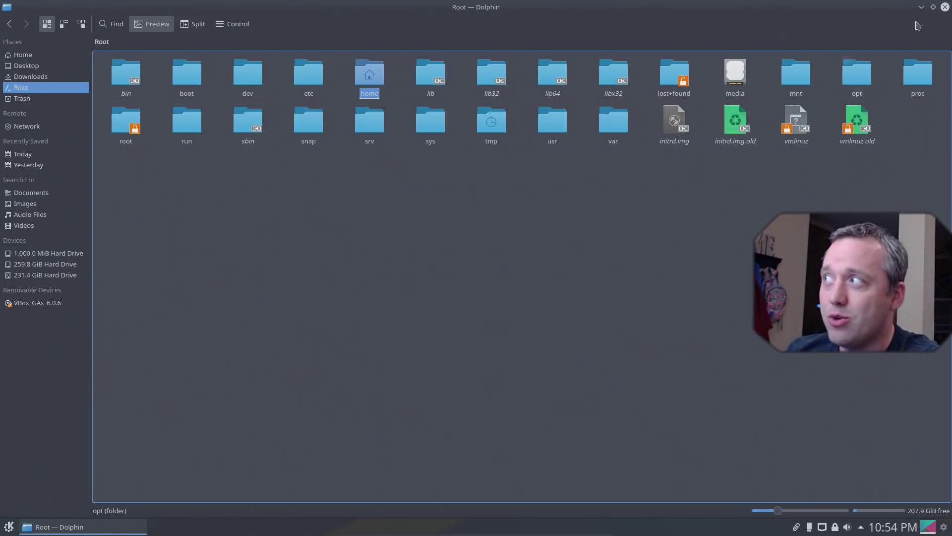
pyautogui.click(945, 7)
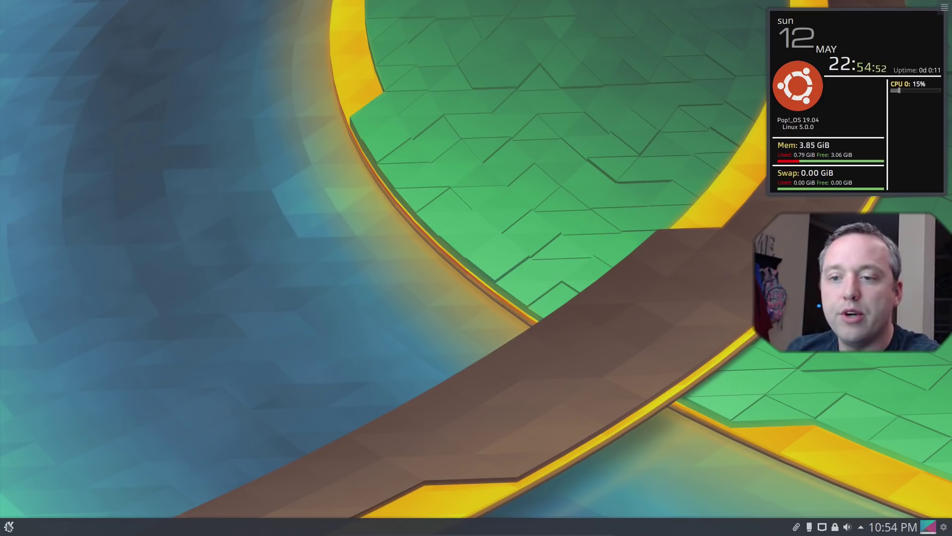
# - Search 'files' in the application menu, launch GNOME Files, and move its window toward mid-screen
pyautogui.click(10, 527)
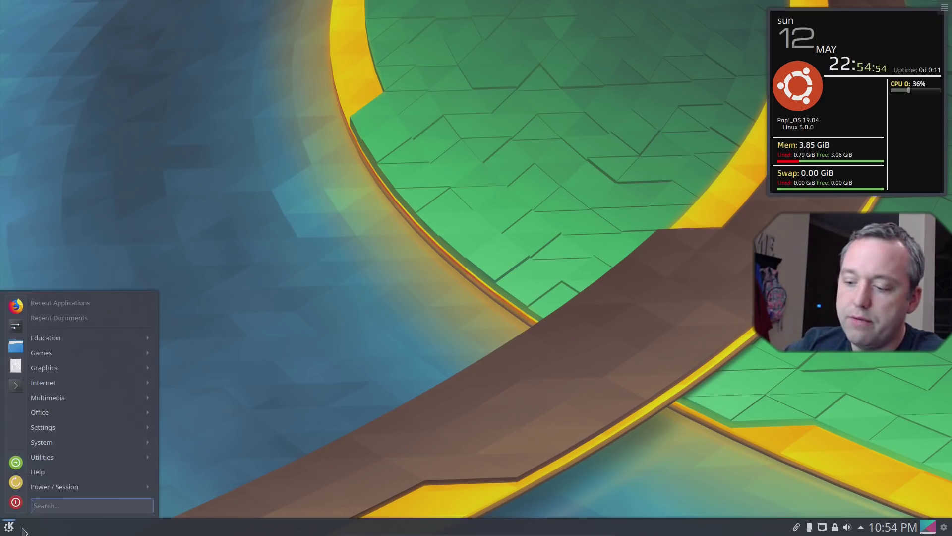
pyautogui.write('files')
pyautogui.press('Return')
pyautogui.moveTo(153, 16); pyautogui.dragTo(266, 125)
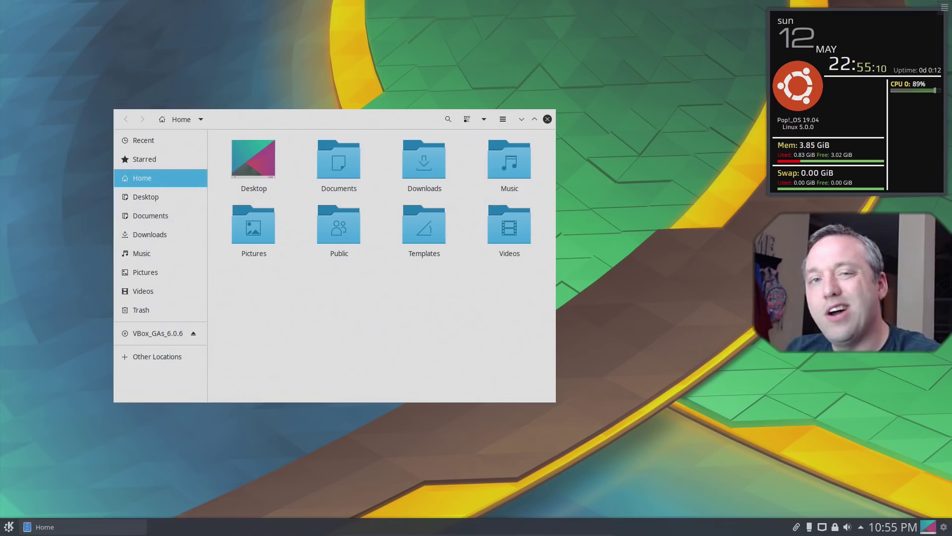
# - Open Default Applications via KRunner ('defau'), set Files as the file manager, apply, and close
pyautogui.hotkey('alt', 'space')
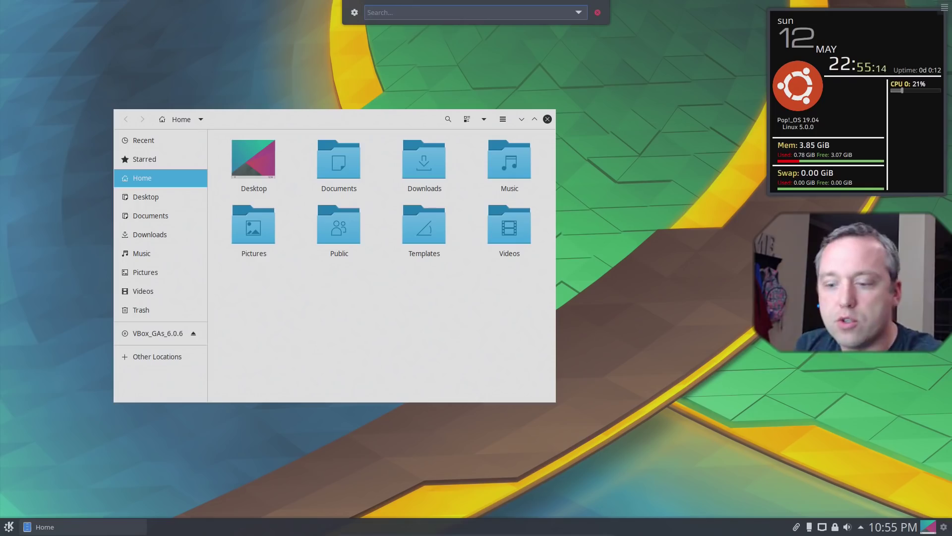
pyautogui.write('defau')
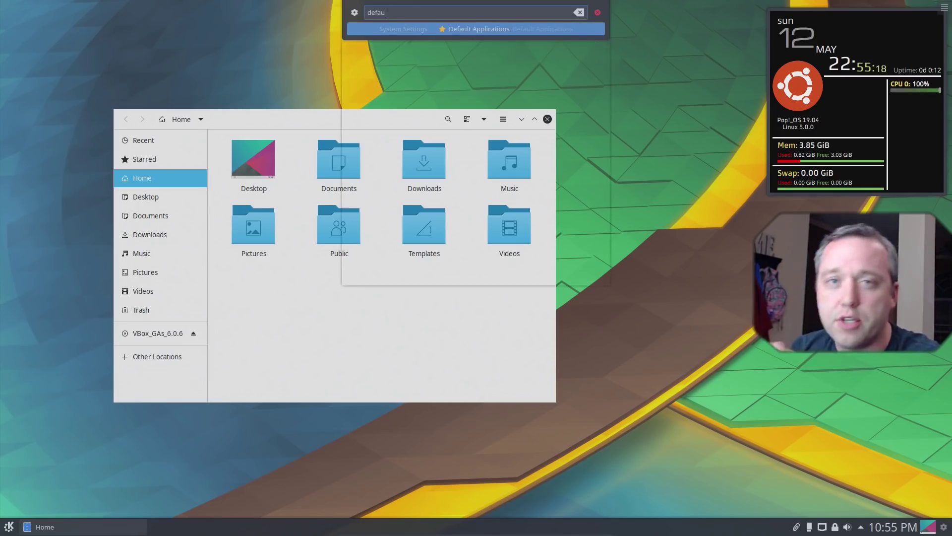
pyautogui.press('Return')
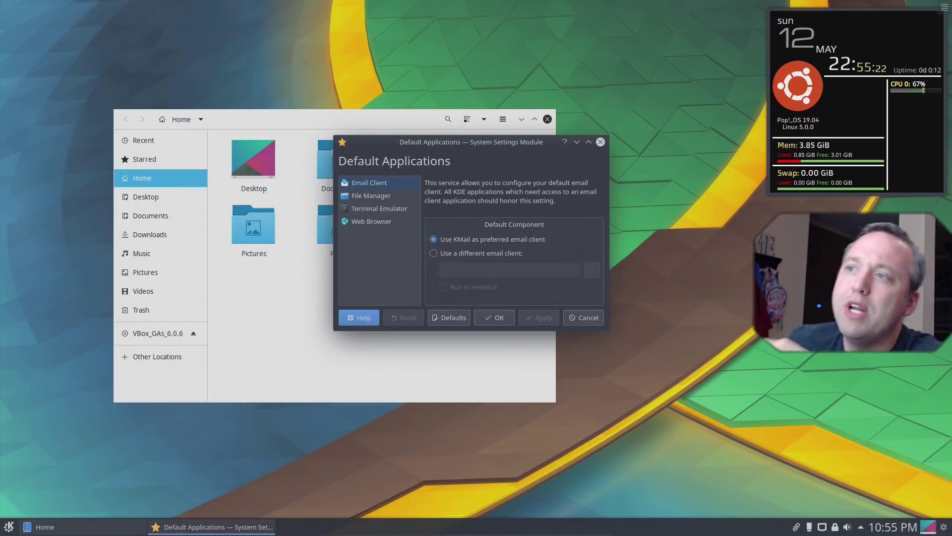
pyautogui.click(367, 198)
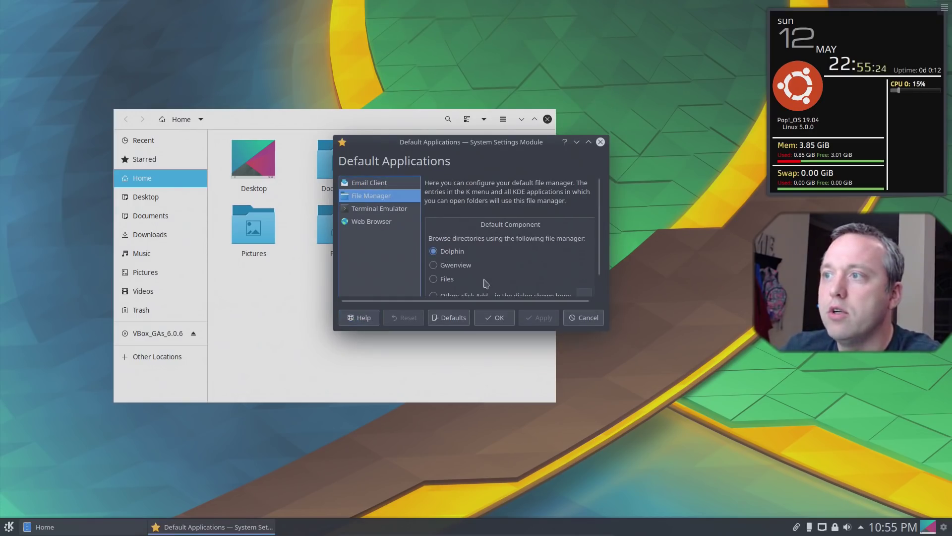
pyautogui.click(434, 279)
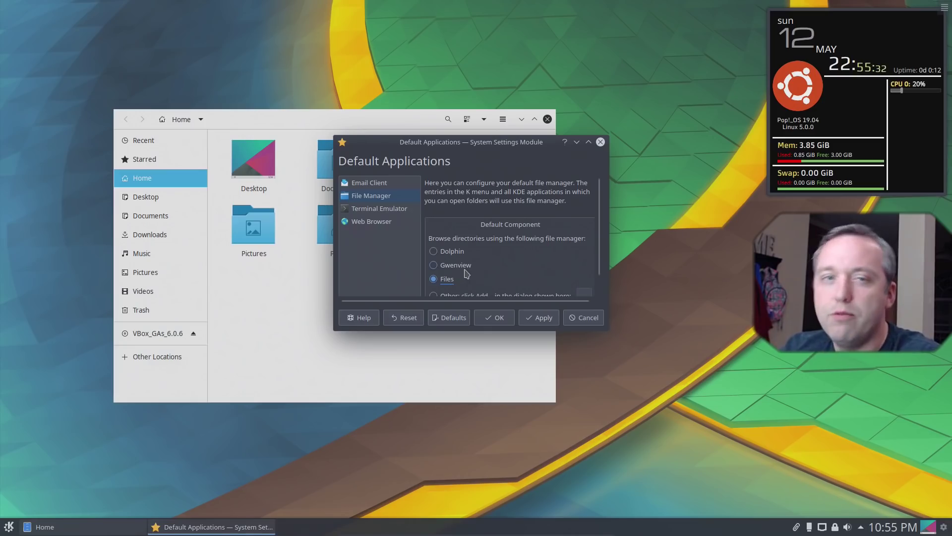
pyautogui.scroll(-2, 598, 281)
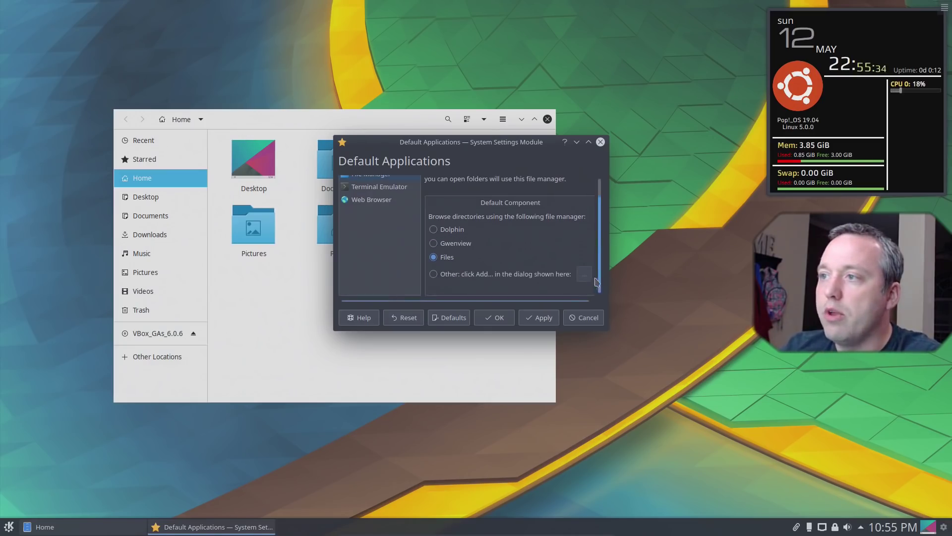
pyautogui.click(540, 320)
pyautogui.click(491, 317)
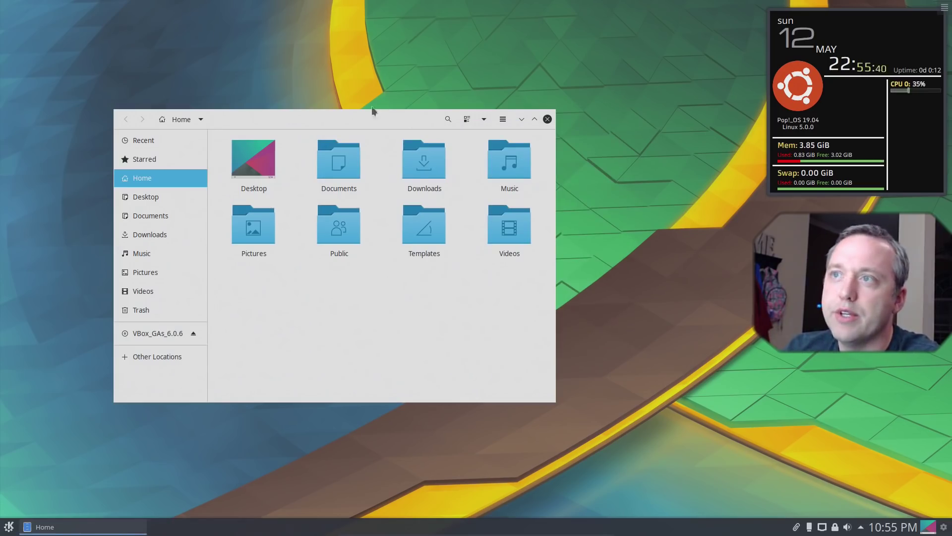
pyautogui.doubleClick(299, 117)
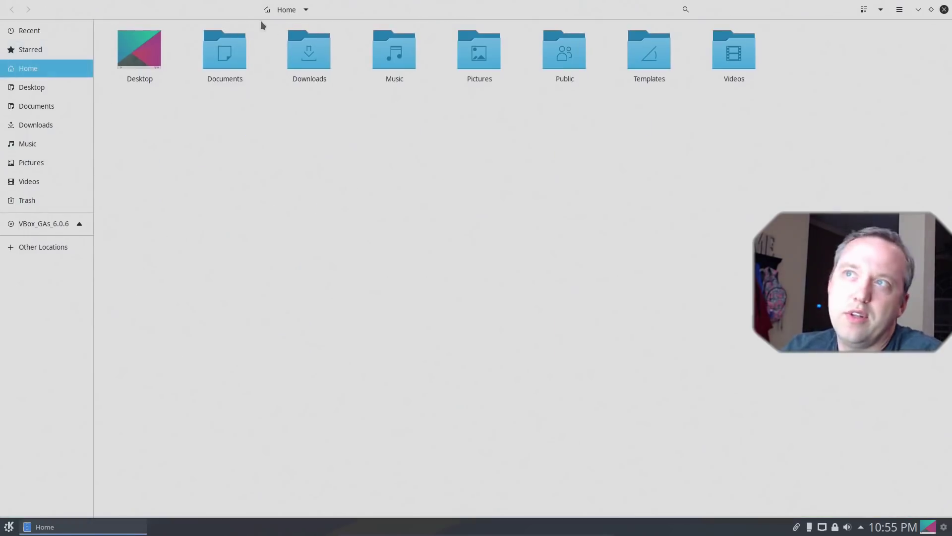
pyautogui.doubleClick(206, 10)
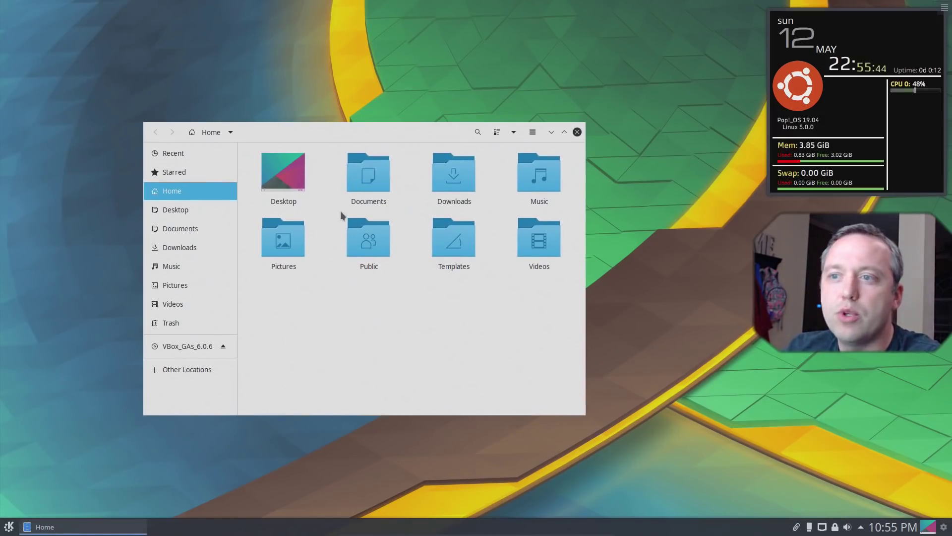